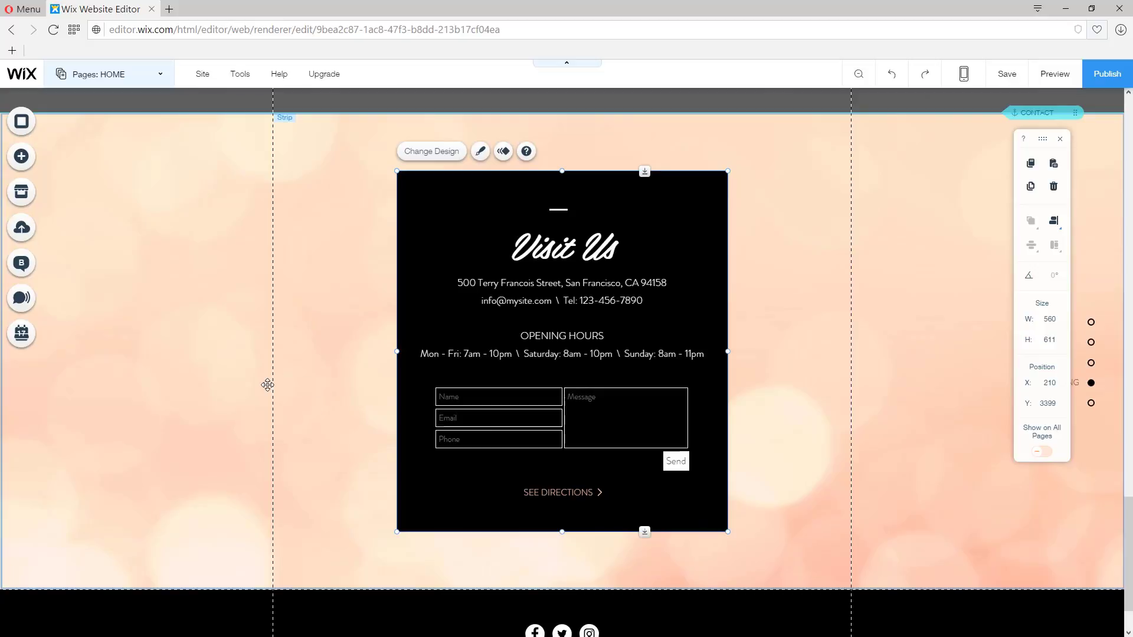
# Step: Delete the Visit Us box and move the fitness-levels container down into the Contact strip
pyautogui.press('Delete')
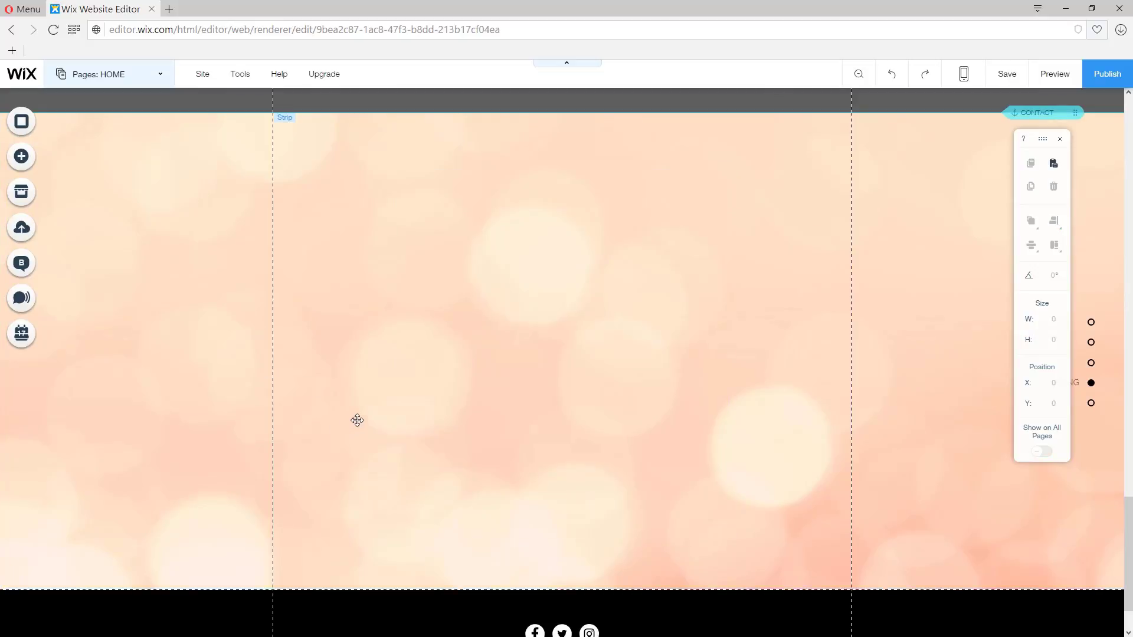
pyautogui.scroll(6, 358, 420)
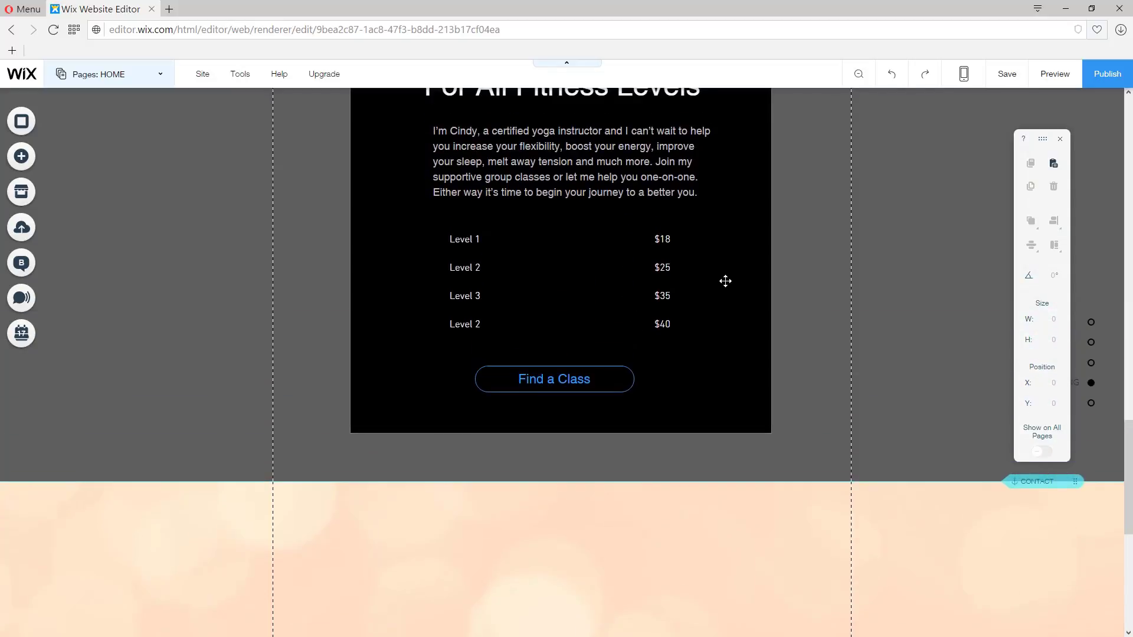
pyautogui.click(725, 281)
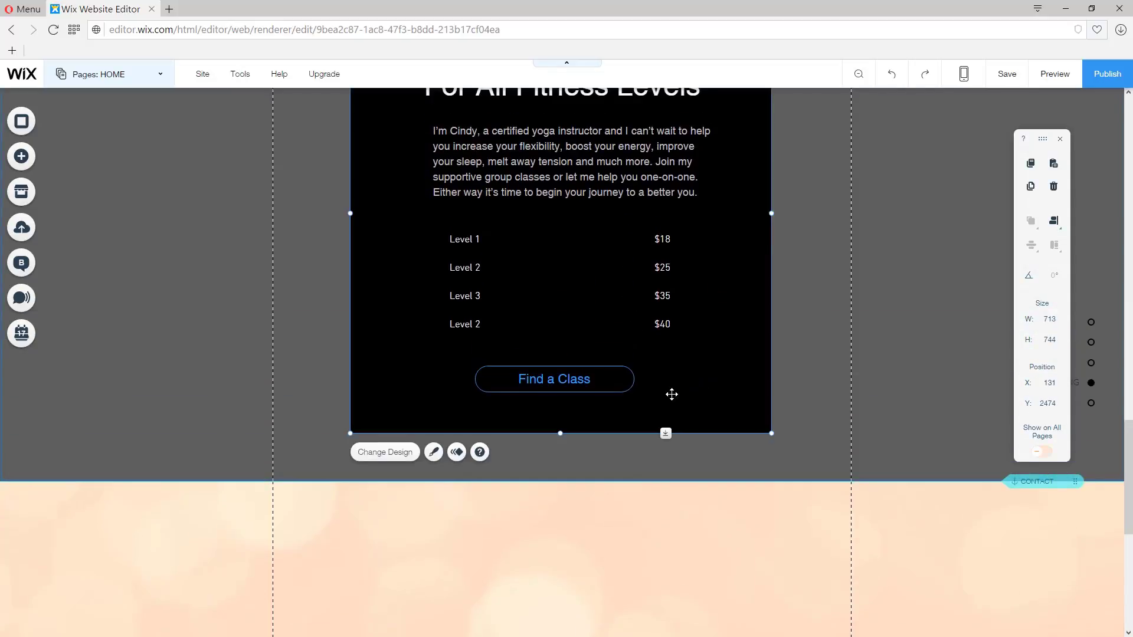
pyautogui.scroll(-6, 671, 394)
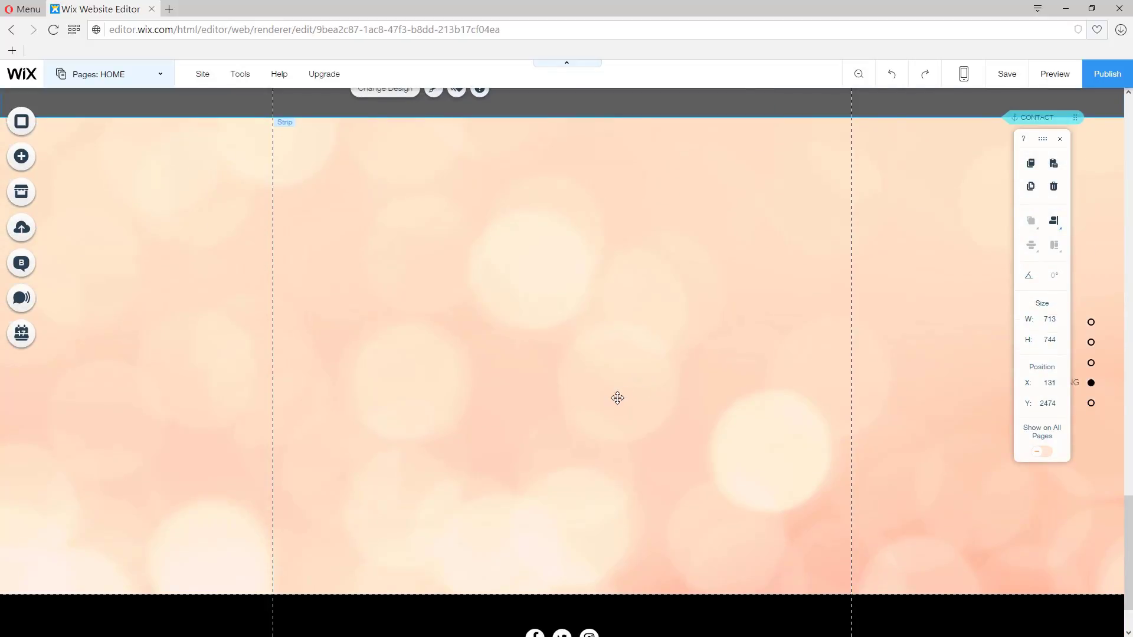
pyautogui.moveTo(617, 394); pyautogui.dragTo(638, 274)
# Step: Delete the price column, the level names column and the Find a Class button from the box
pyautogui.click(664, 393)
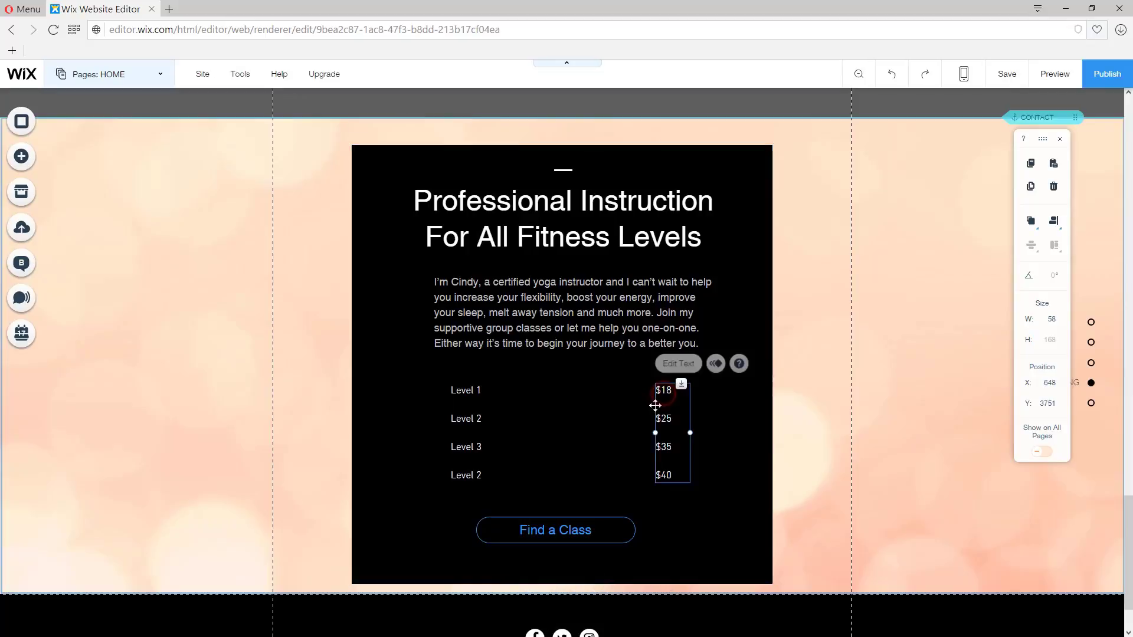
pyautogui.press('Delete')
pyautogui.click(474, 388)
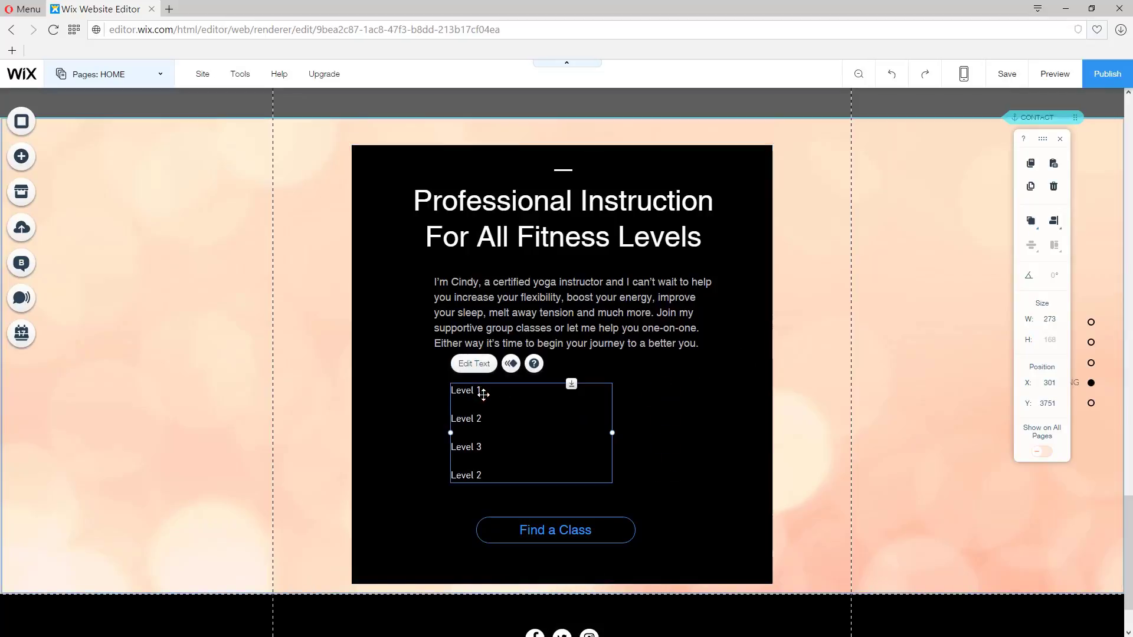
pyautogui.press('Delete')
pyautogui.click(594, 546)
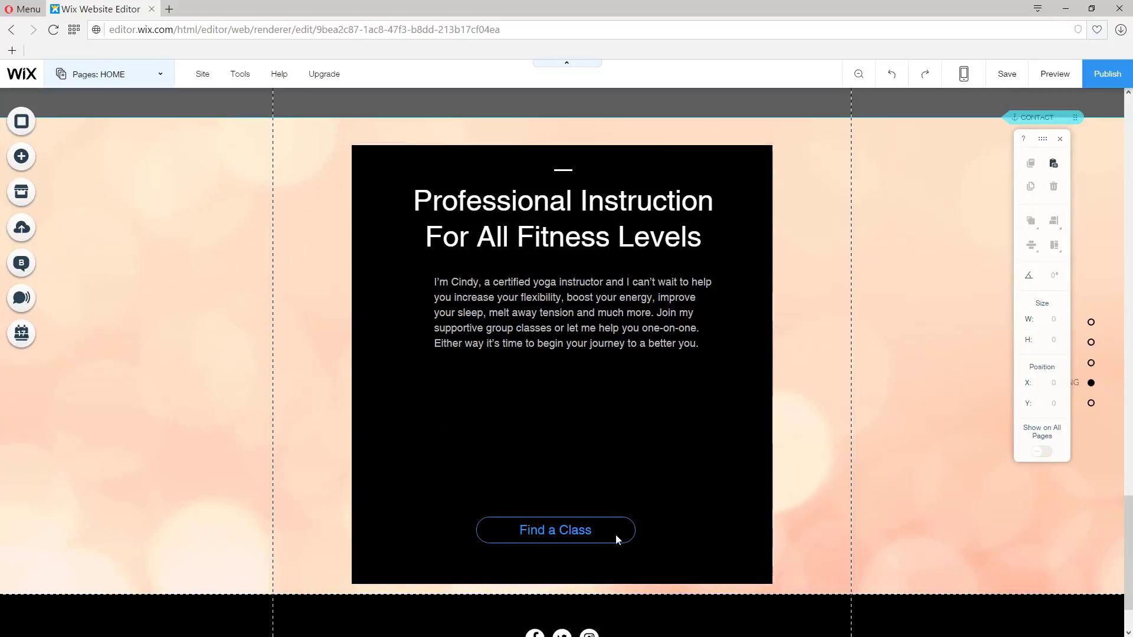
pyautogui.press('Delete')
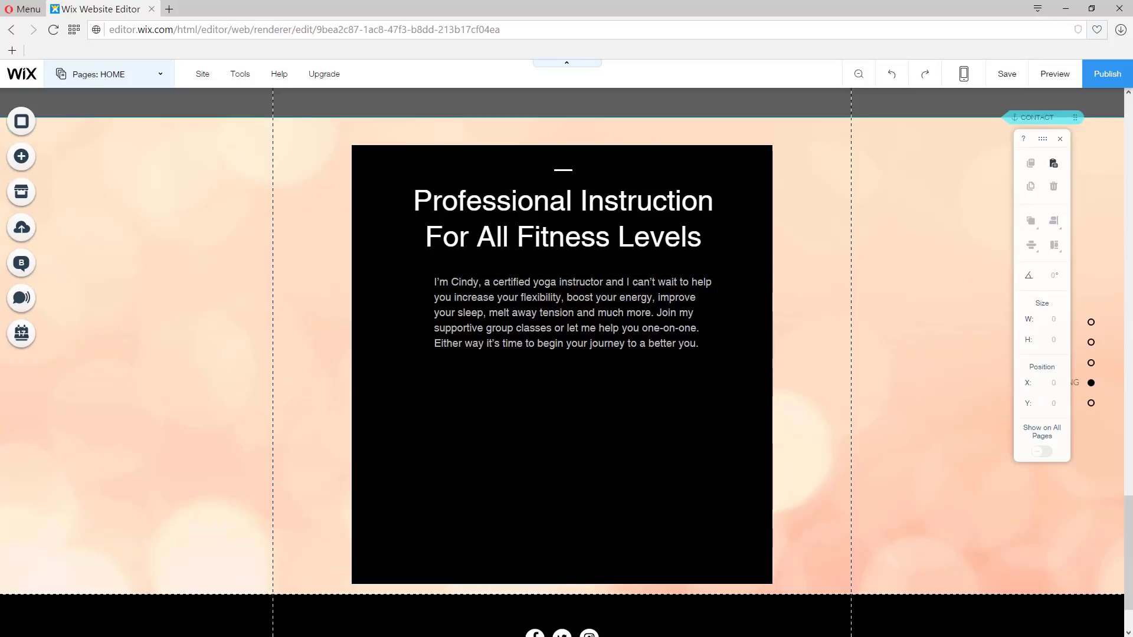
# Step: Replace the box's heading text with Contact Us
pyautogui.click(573, 247)
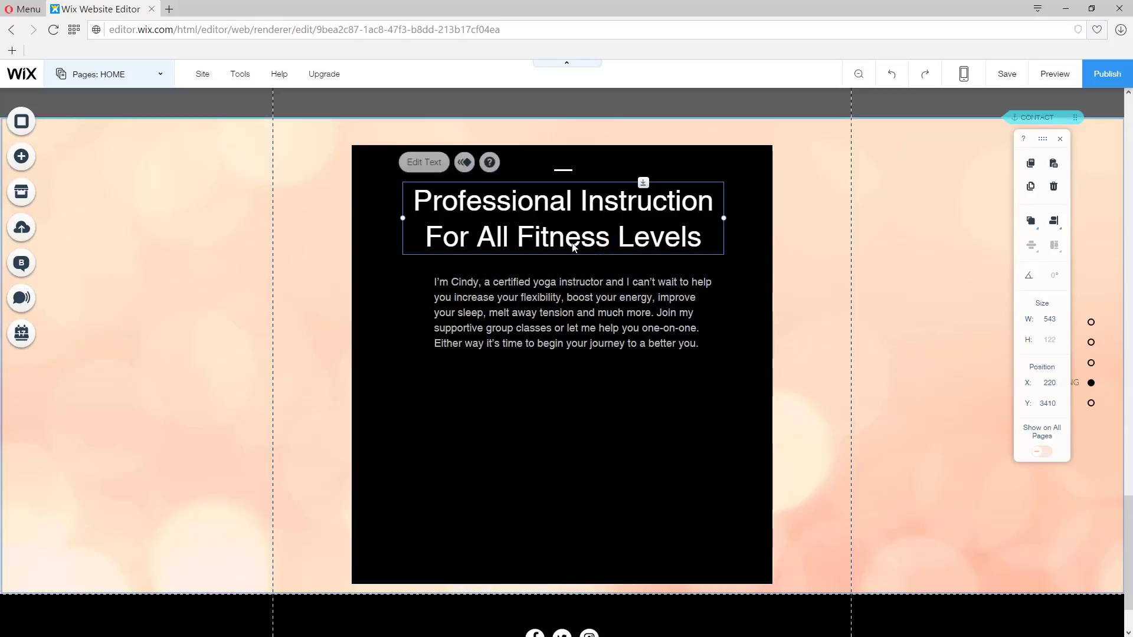
pyautogui.click(435, 162)
pyautogui.write('Co')
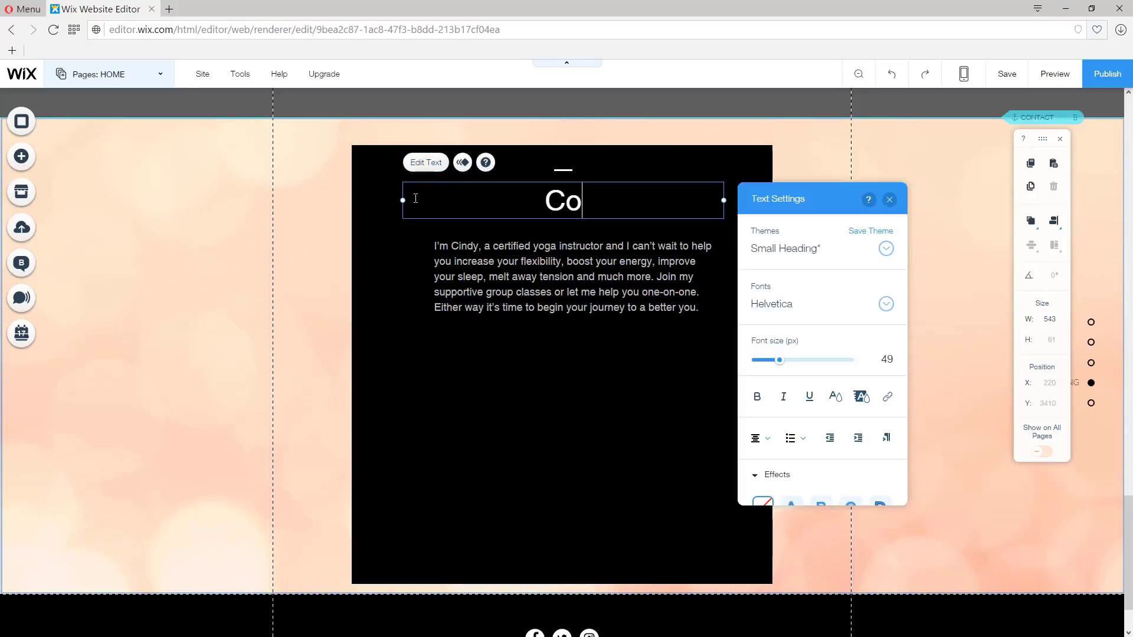
pyautogui.write('ntact Us')
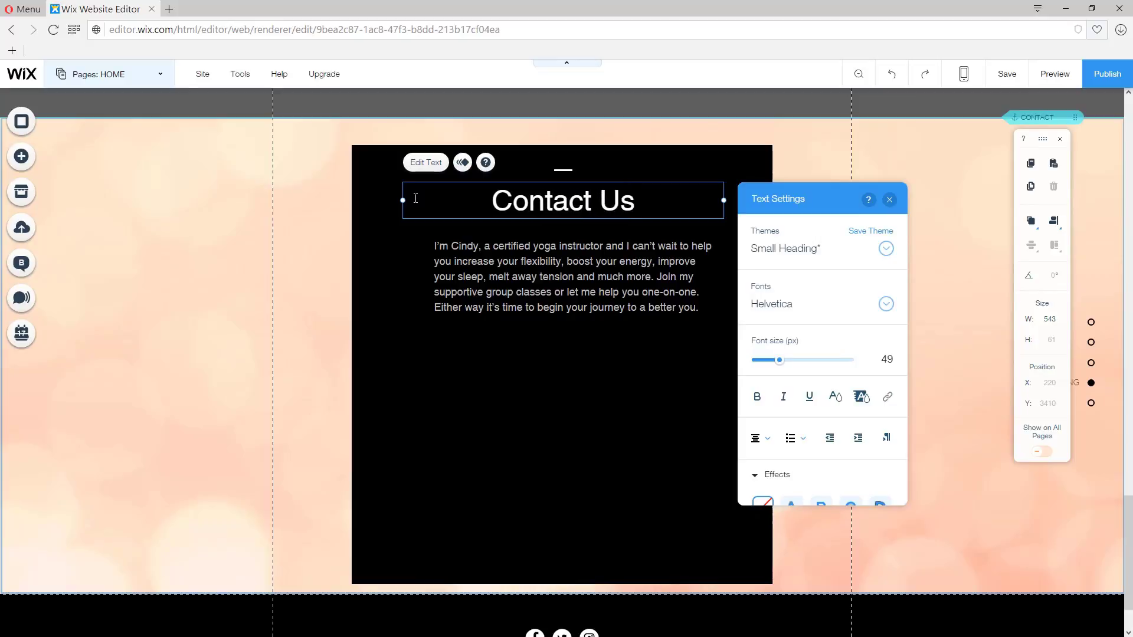
pyautogui.click(203, 397)
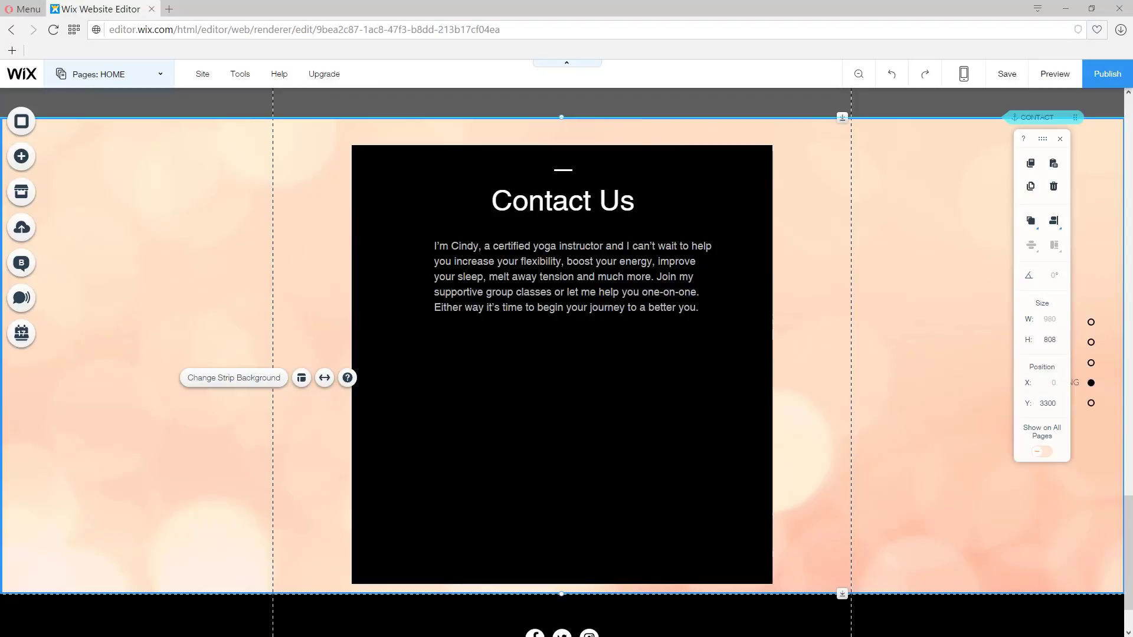
# Step: Replace the paragraph with pasted text inviting visitors to fill out the contact form below
pyautogui.click(466, 311)
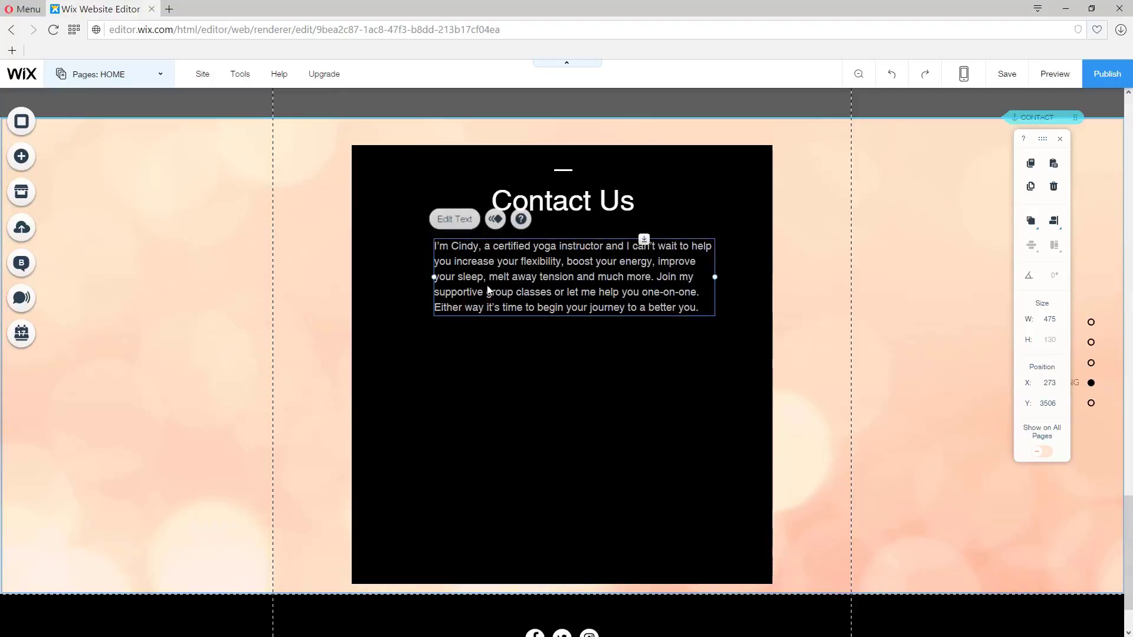
pyautogui.doubleClick(466, 269)
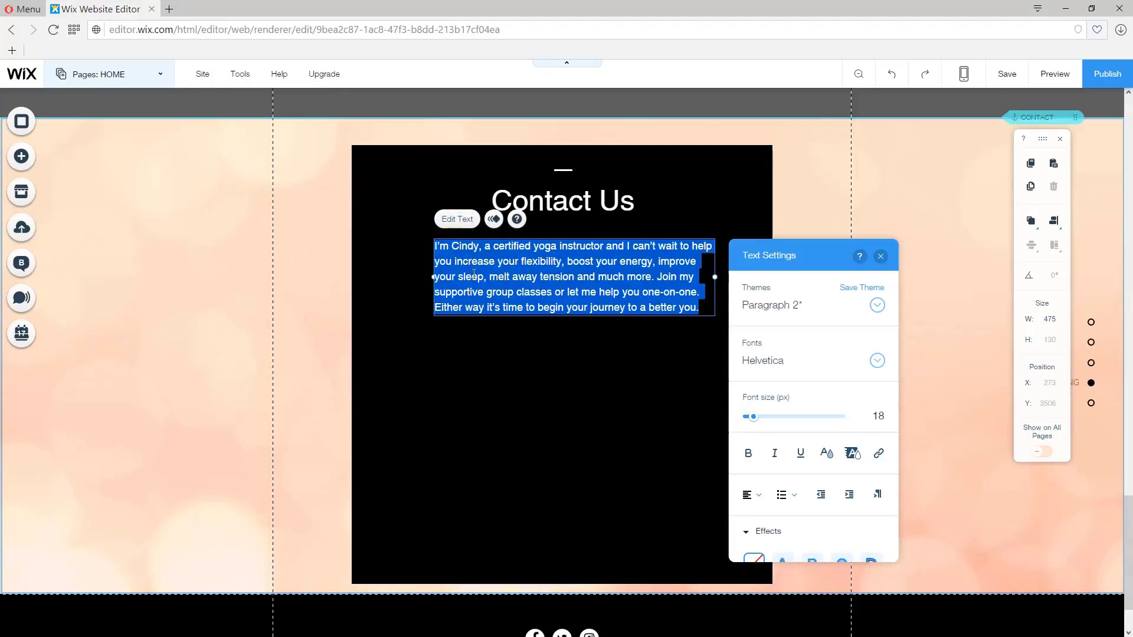
pyautogui.write('Have a question? Please fill out the contact form below and I’ll be in touch before you can say, ‘Namaste.’')
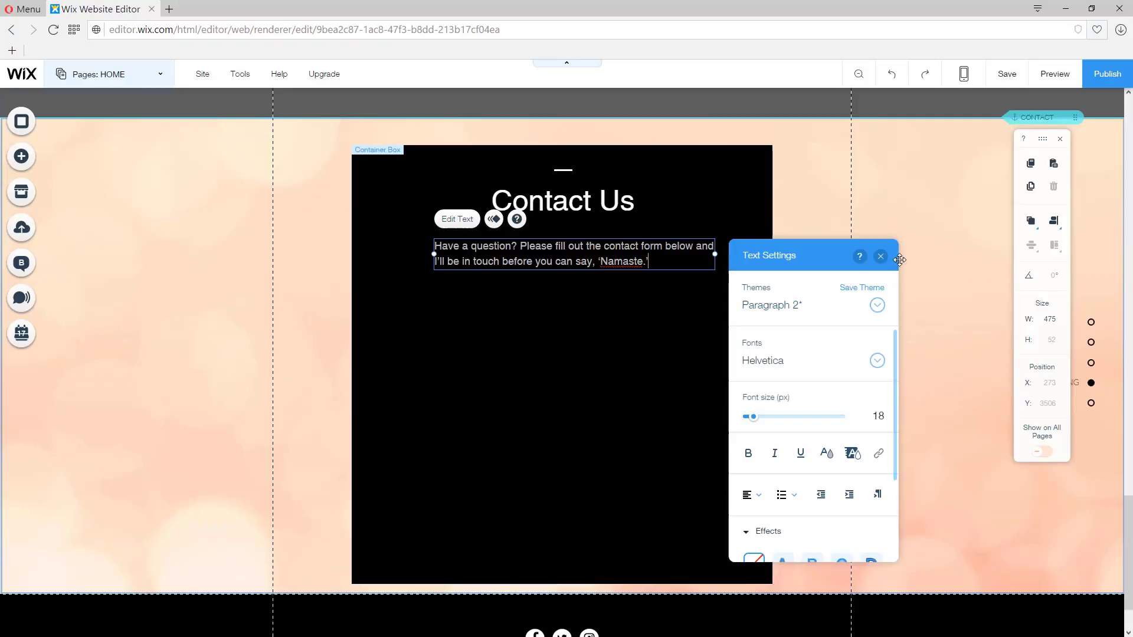
pyautogui.click(880, 256)
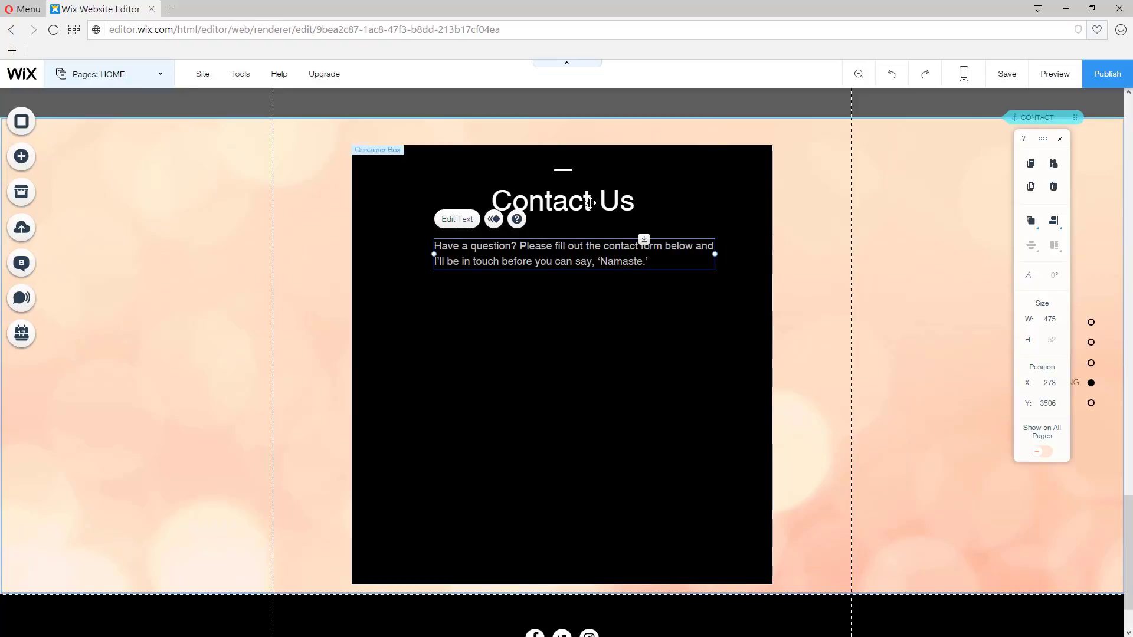
# Step: Select the divider, heading and paragraph together and move them down within the box
pyautogui.click(568, 169)
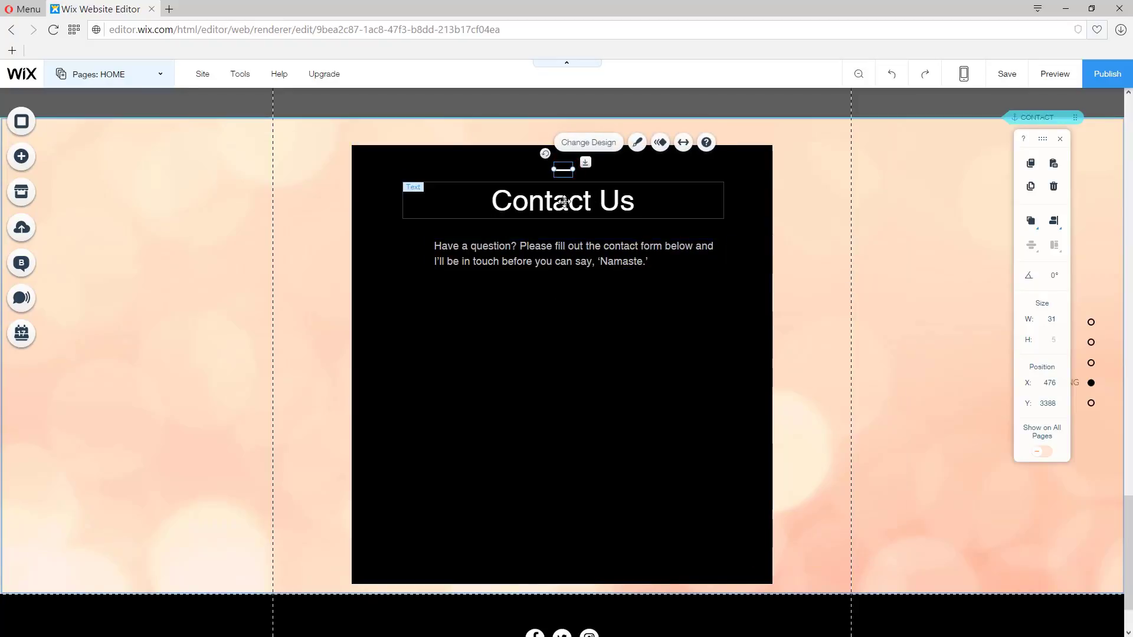
pyautogui.keyDown('shift'); pyautogui.click(565, 200); pyautogui.keyUp('shift')
pyautogui.keyDown('shift'); pyautogui.click(566, 254); pyautogui.keyUp('shift')
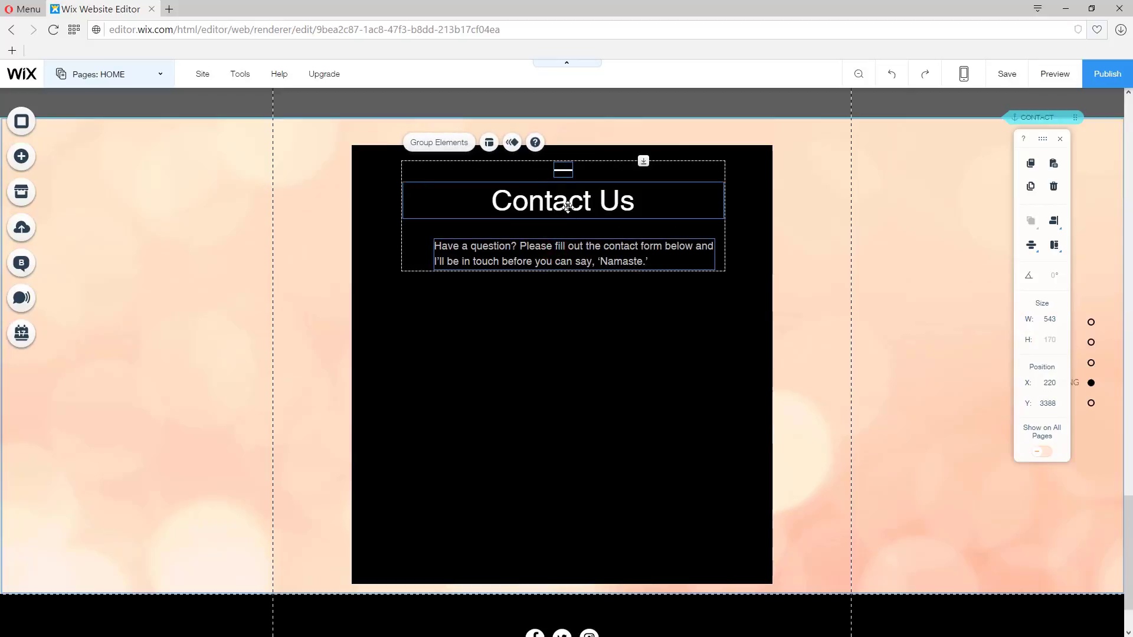
pyautogui.moveTo(565, 218); pyautogui.dragTo(584, 357)
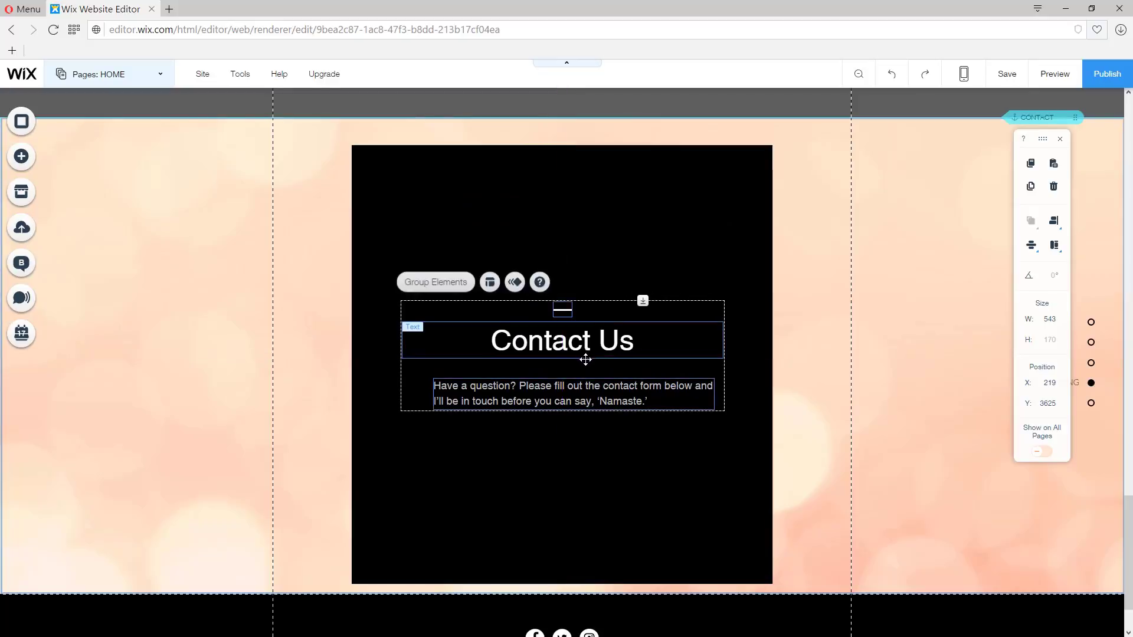
# Step: Add the themed map element from the Contact tools to the top of the box
pyautogui.click(18, 160)
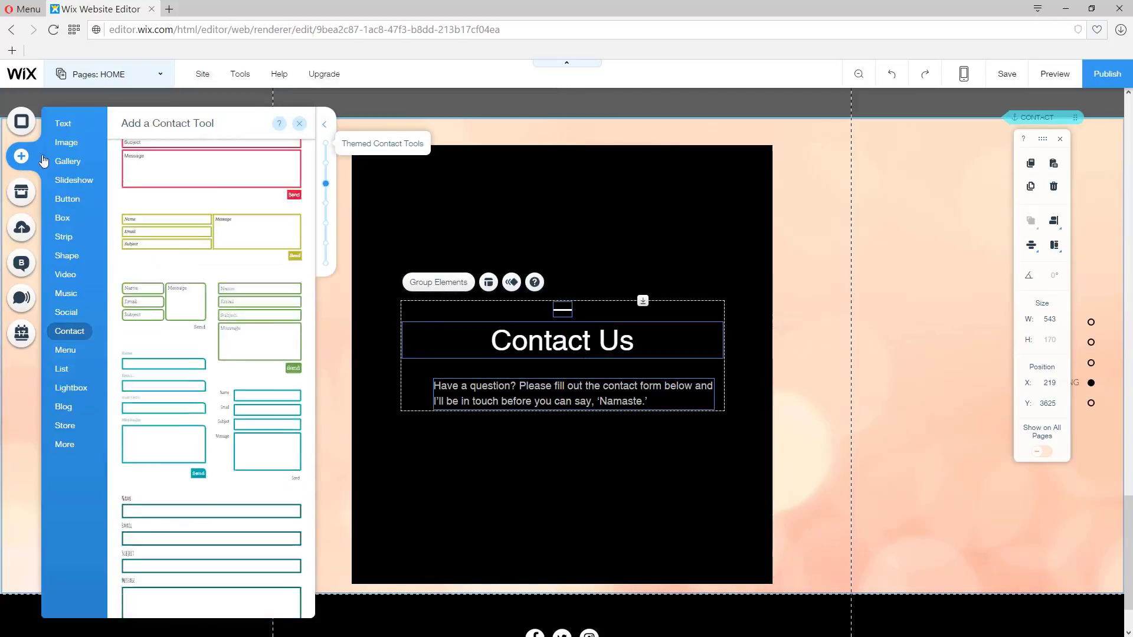
pyautogui.click(82, 162)
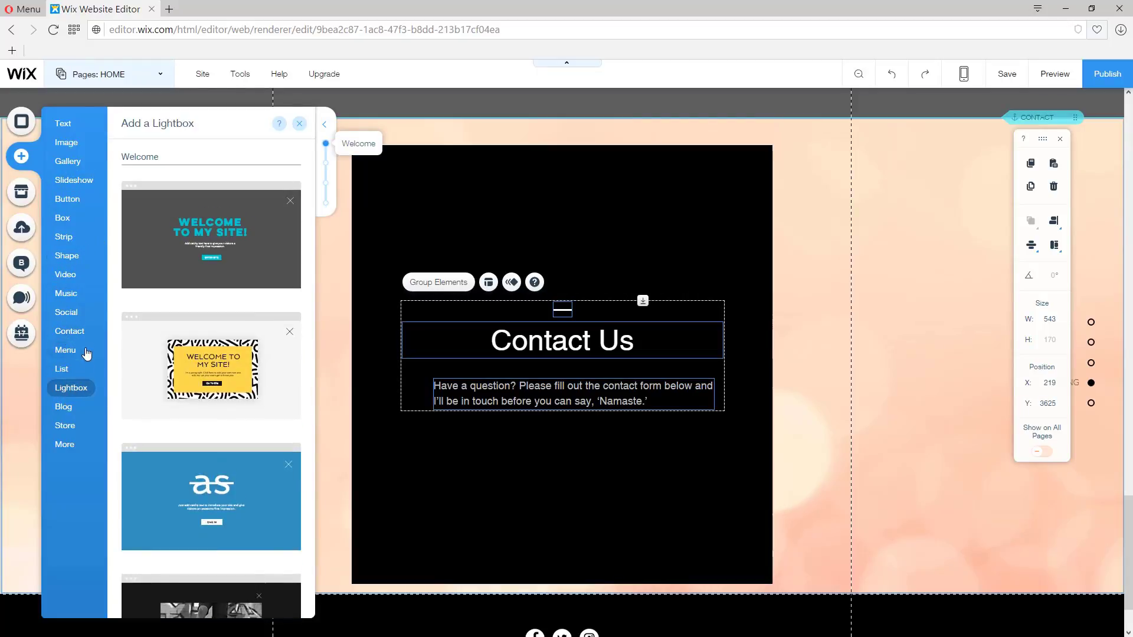
pyautogui.moveTo(81, 336)
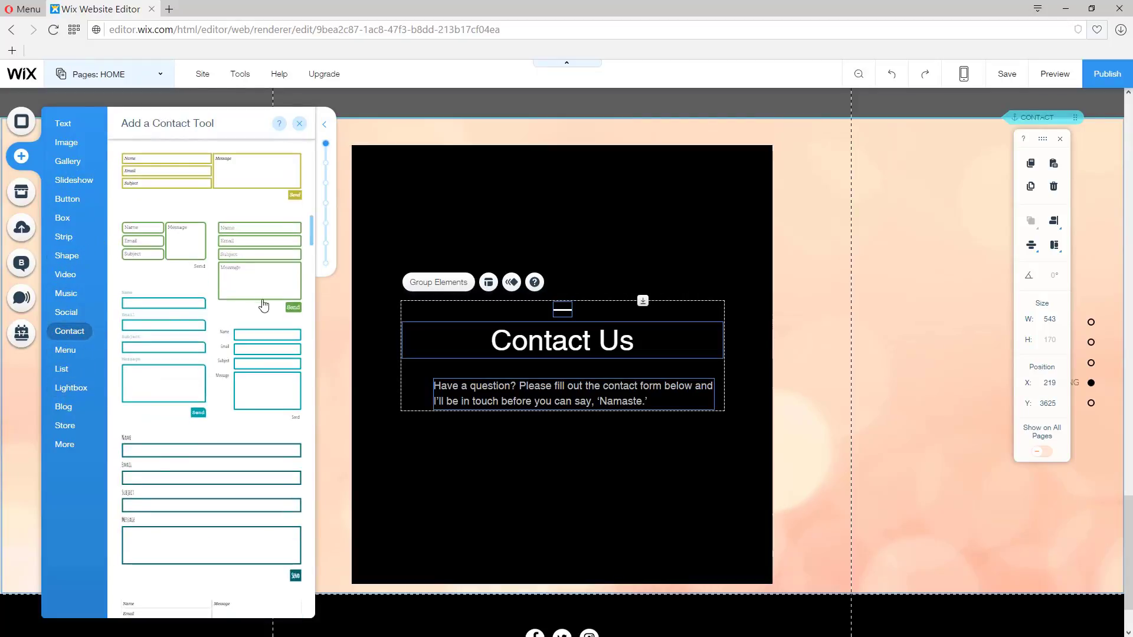
pyautogui.scroll(6, 260, 301)
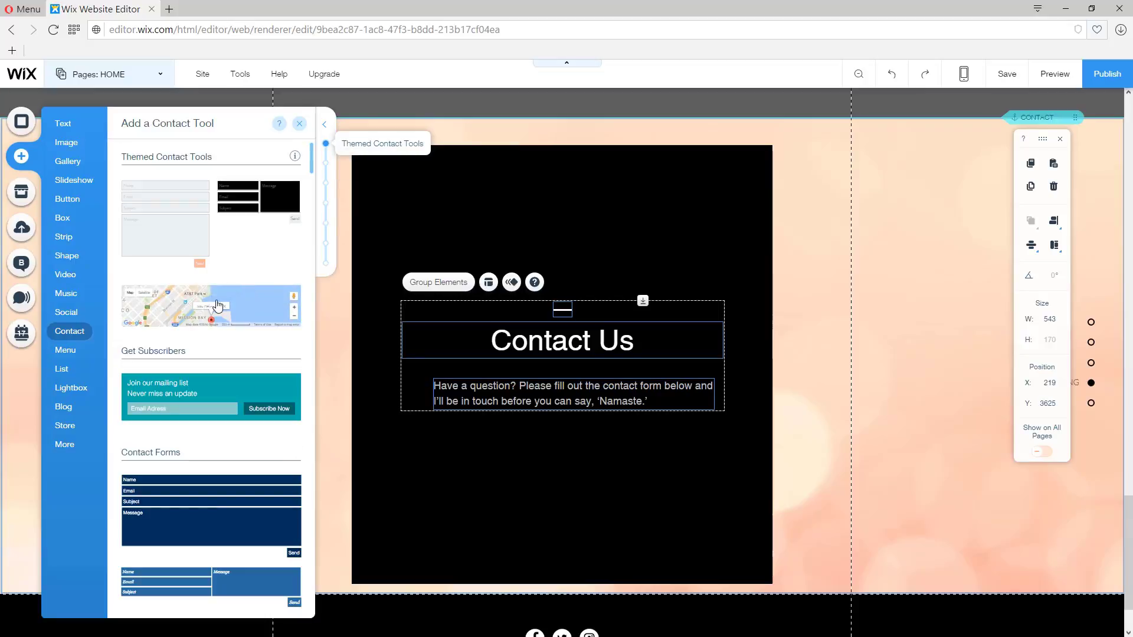
pyautogui.moveTo(217, 305); pyautogui.dragTo(529, 228)
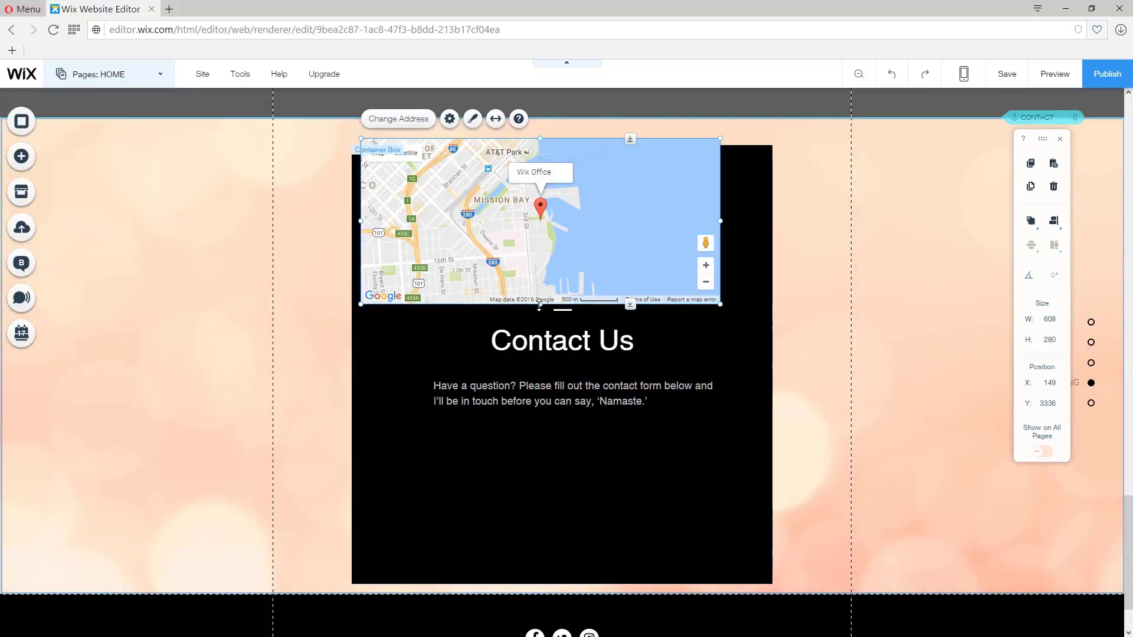
# Step: Resize the map to span the box's full width, about 713 by 234 px, along its top edge
pyautogui.moveTo(539, 304)
pyautogui.mouseDown()
pyautogui.moveTo(540, 259)
pyautogui.moveTo(542, 283)
pyautogui.mouseUp()
pyautogui.moveTo(721, 211); pyautogui.dragTo(775, 213)
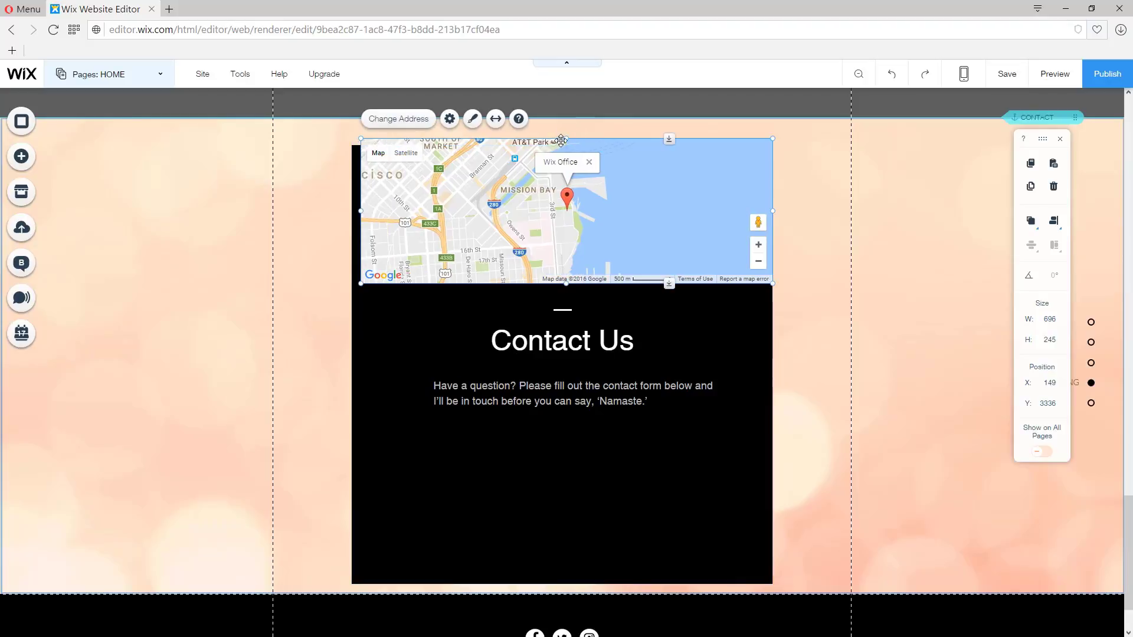
pyautogui.moveTo(564, 140); pyautogui.dragTo(562, 148)
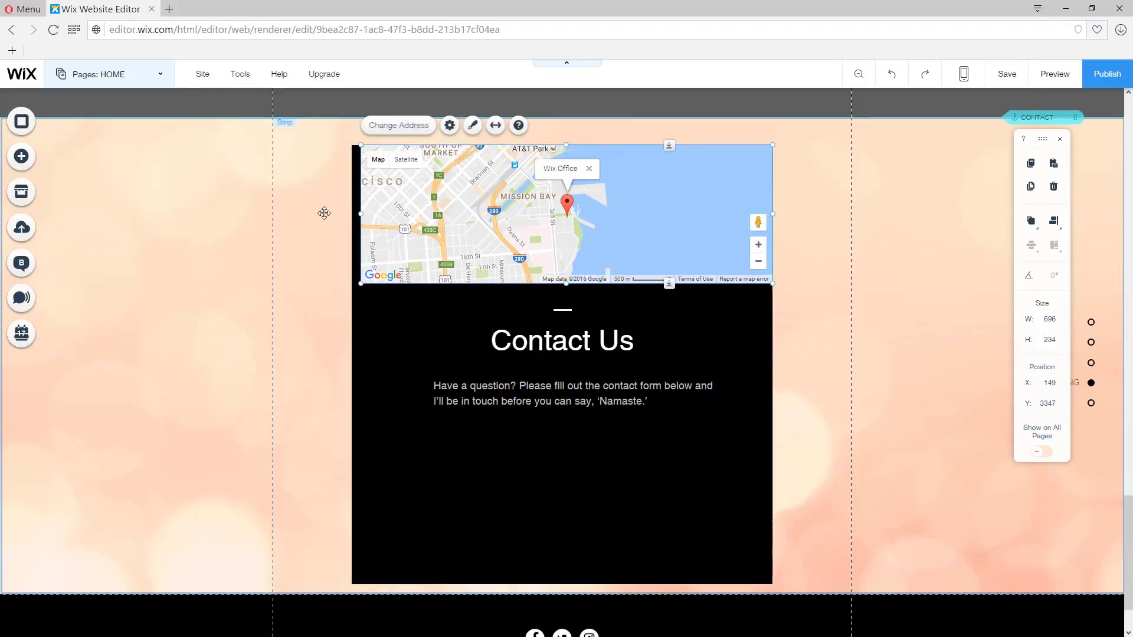
pyautogui.moveTo(353, 212); pyautogui.dragTo(351, 212)
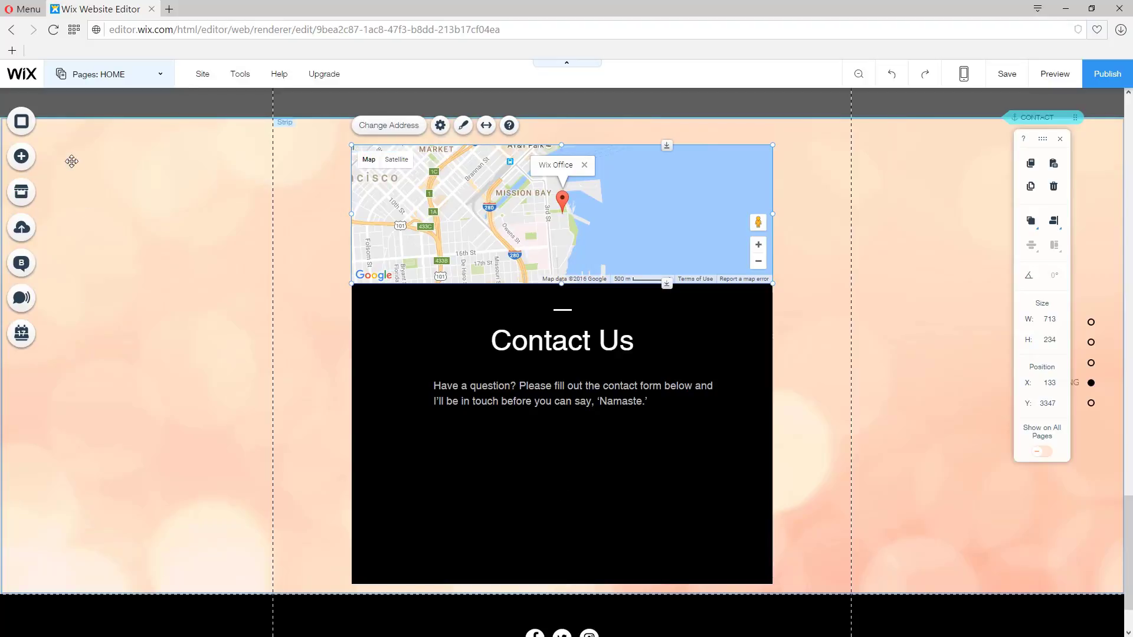
# Step: Add the themed contact form from the Contact tools and position it below the paragraph inside the box
pyautogui.click(24, 163)
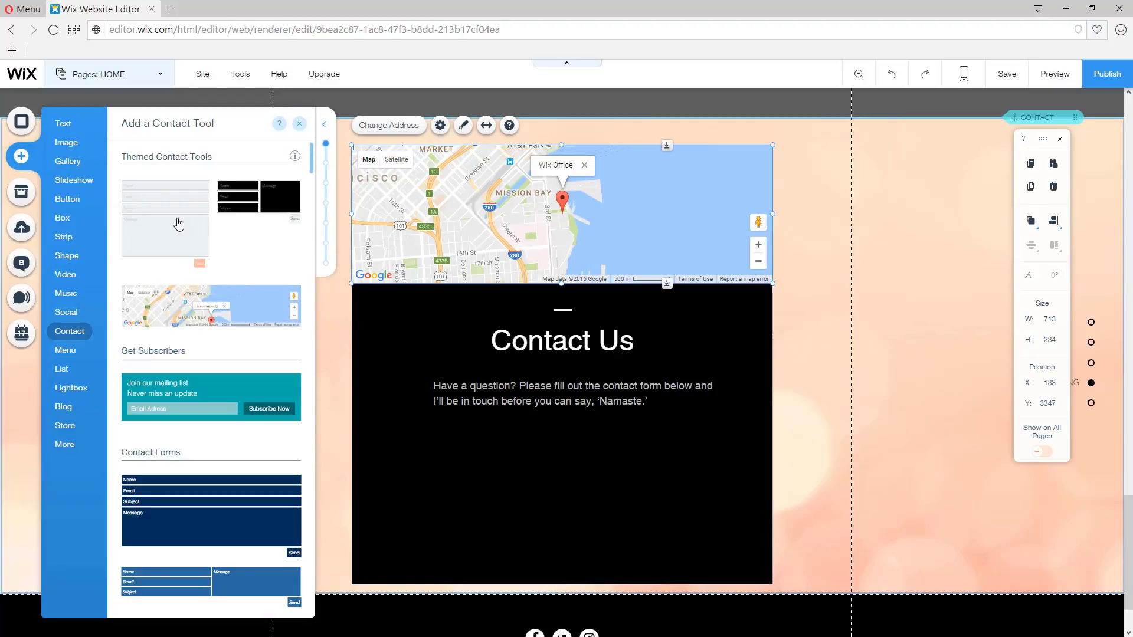
pyautogui.moveTo(179, 224); pyautogui.dragTo(702, 515)
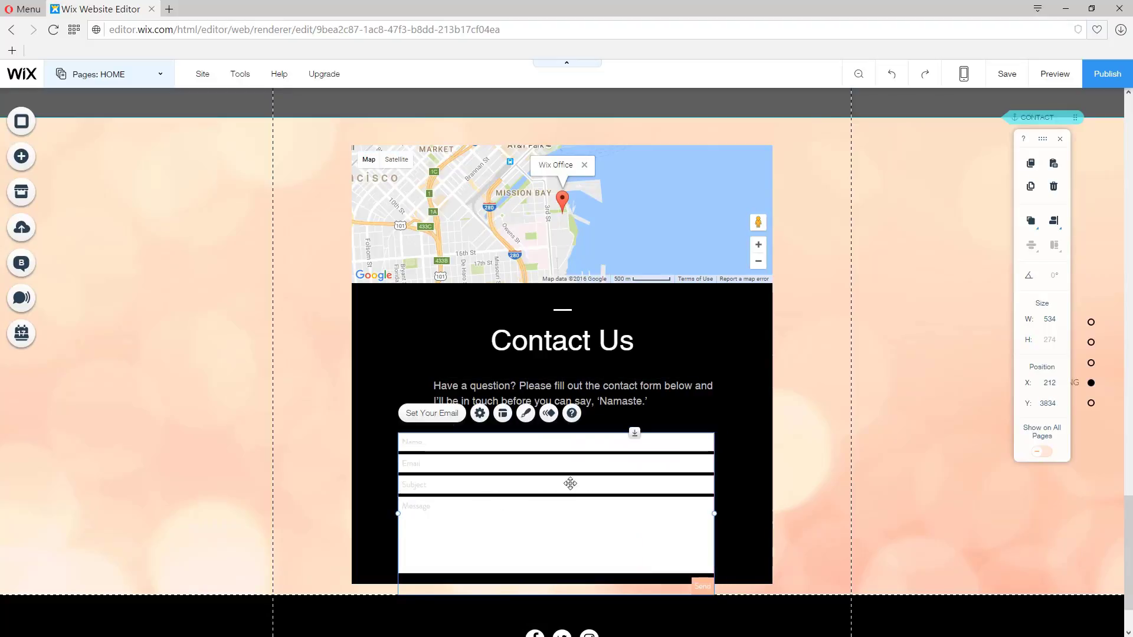
pyautogui.scroll(-3, 572, 467)
pyautogui.moveTo(590, 421); pyautogui.dragTo(599, 403)
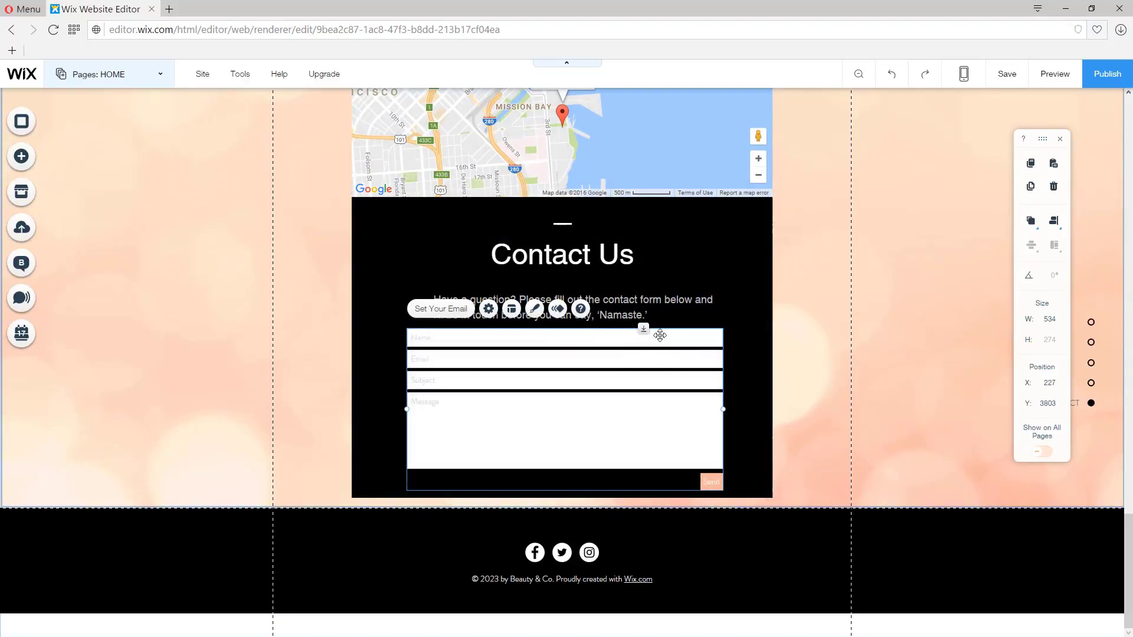
pyautogui.moveTo(645, 330); pyautogui.dragTo(643, 372)
pyautogui.moveTo(629, 436); pyautogui.dragTo(633, 408)
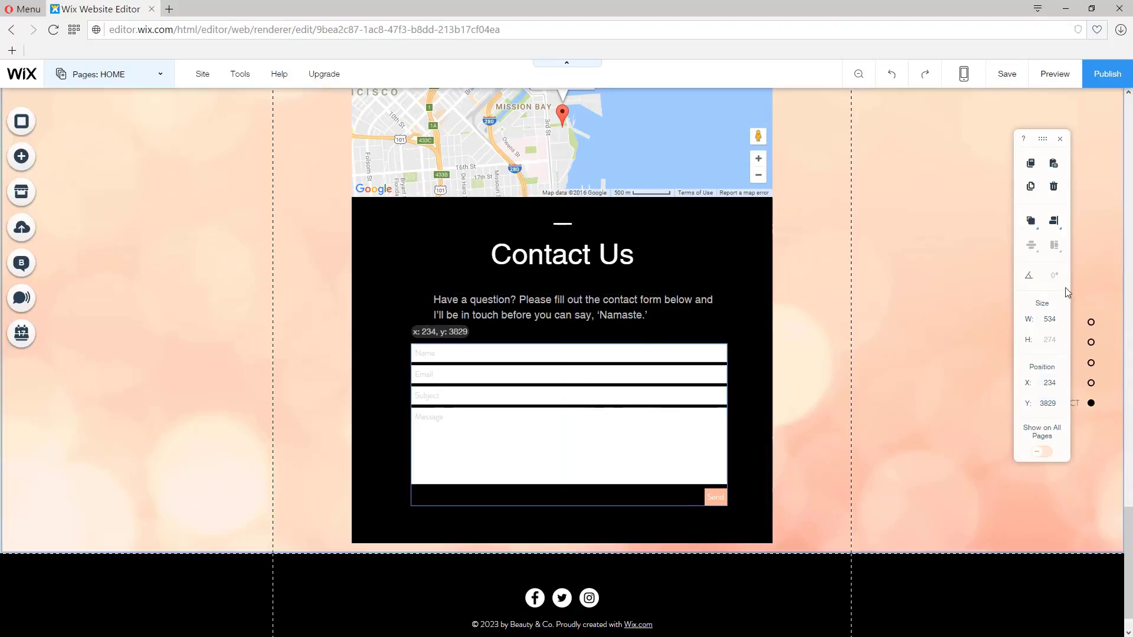
# Step: Change the contact form's stacking order within the box
pyautogui.click(1054, 221)
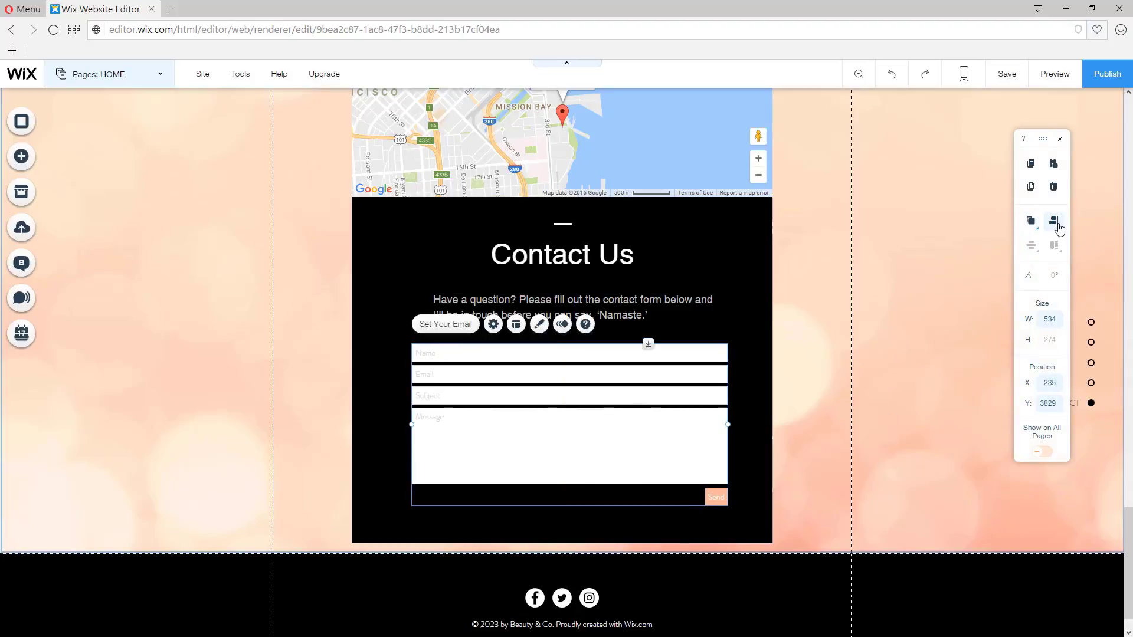
pyautogui.click(1054, 222)
pyautogui.click(1025, 229)
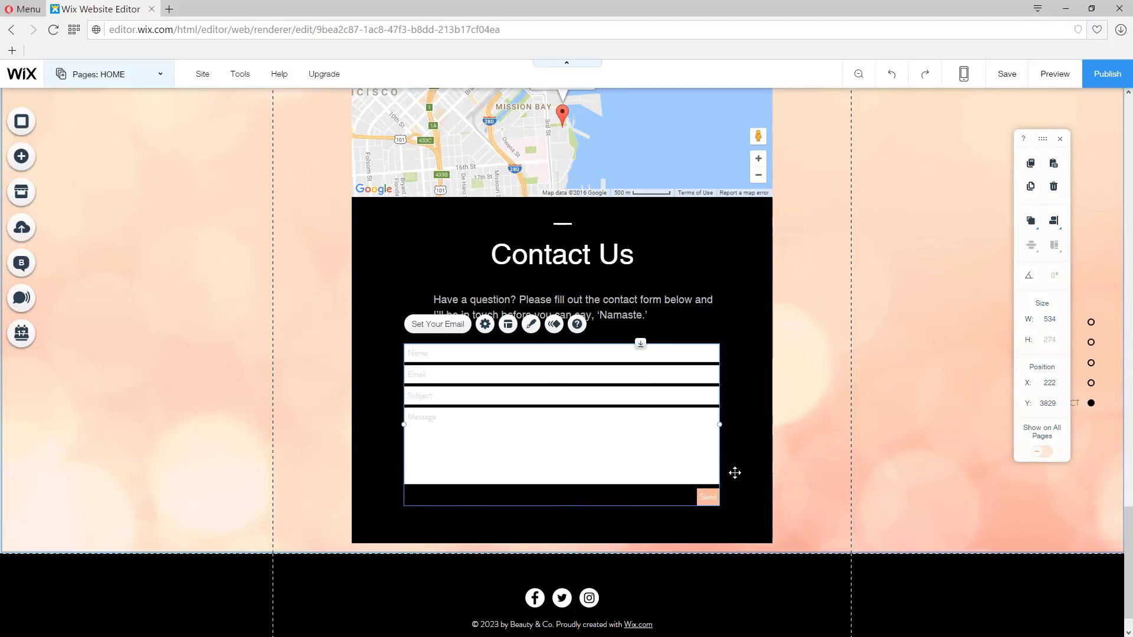
# Step: Open the contact form's design customization and set its border colour to blue
pyautogui.click(531, 325)
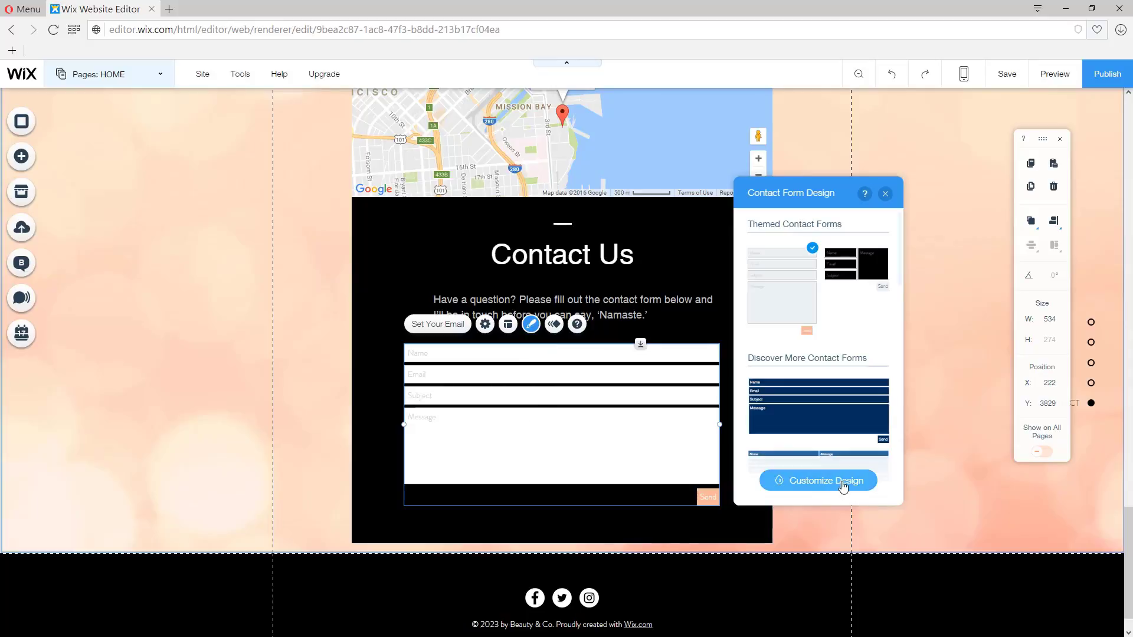
pyautogui.click(806, 483)
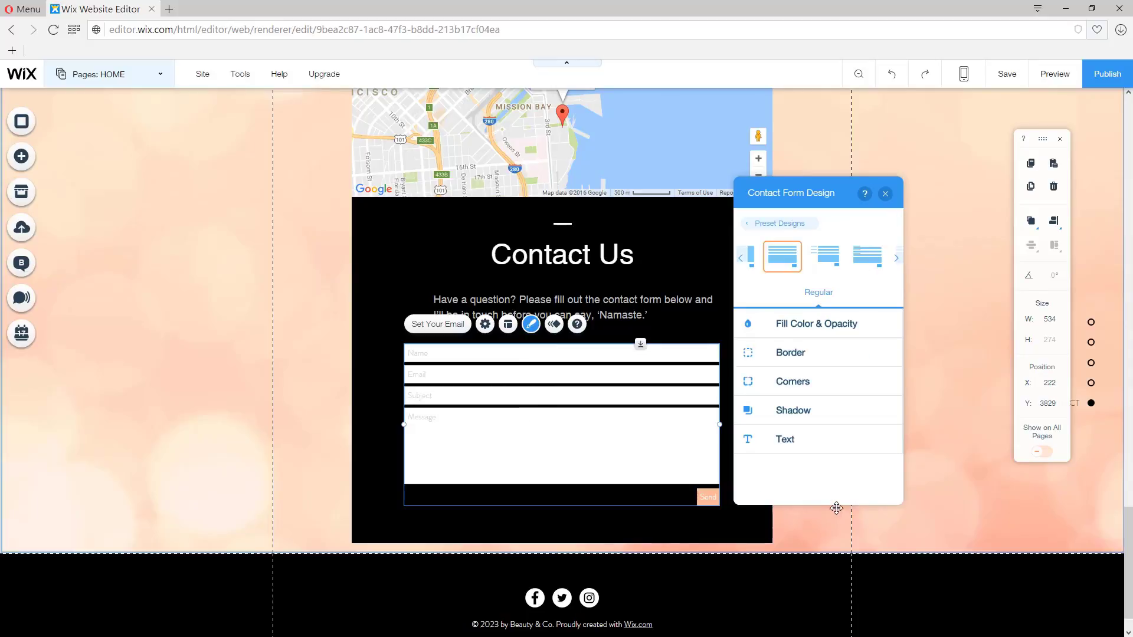
pyautogui.click(781, 360)
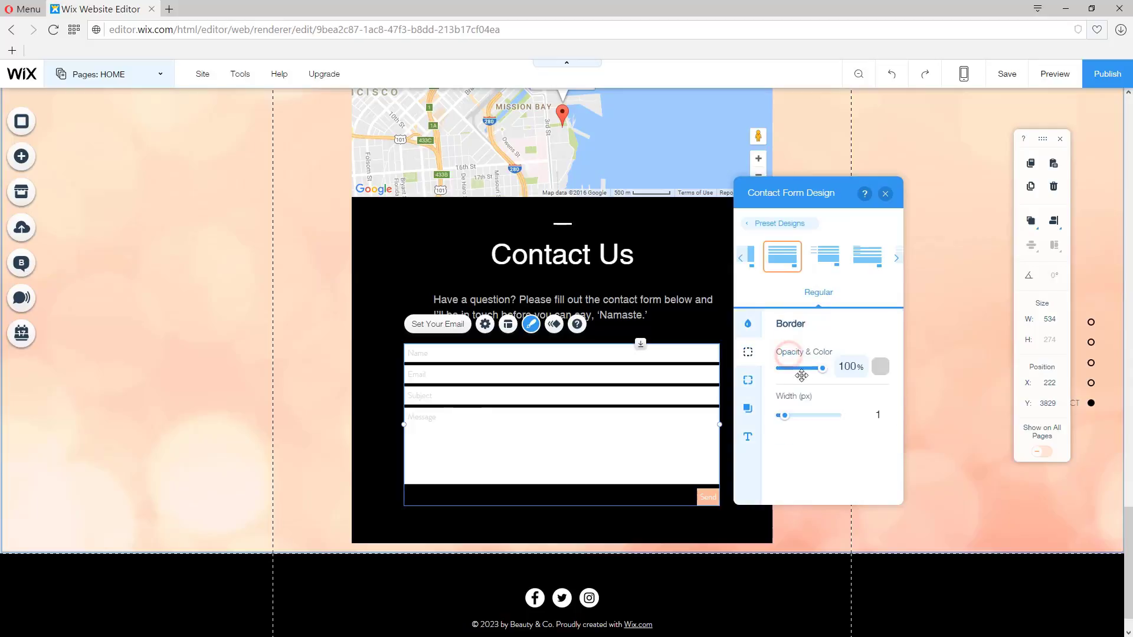
pyautogui.click(883, 376)
pyautogui.click(836, 384)
pyautogui.click(817, 384)
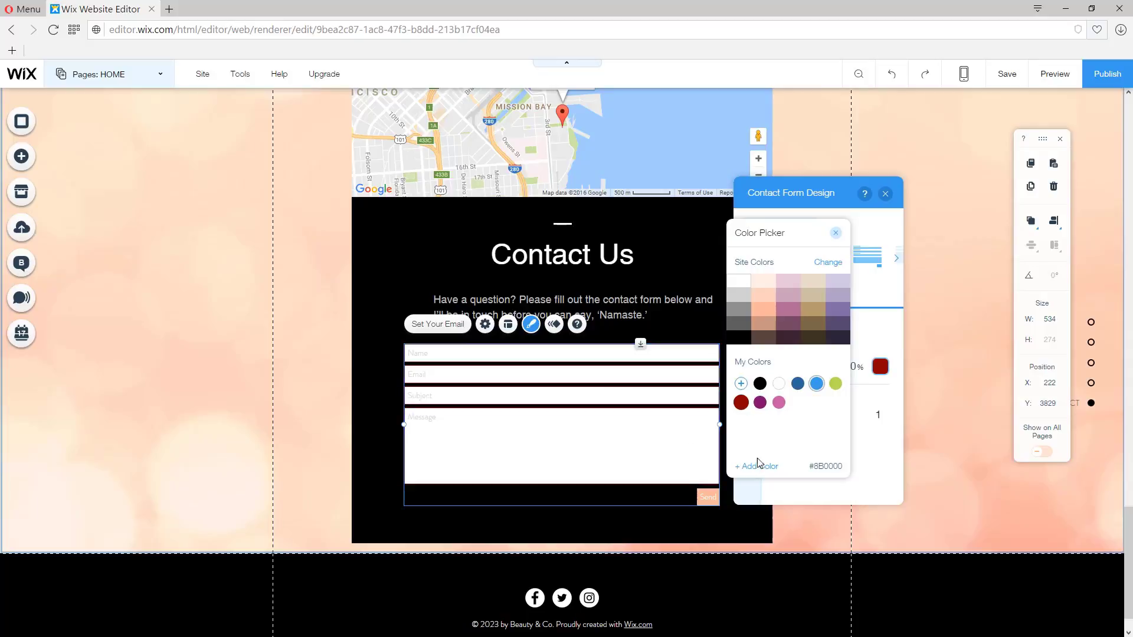
pyautogui.click(836, 233)
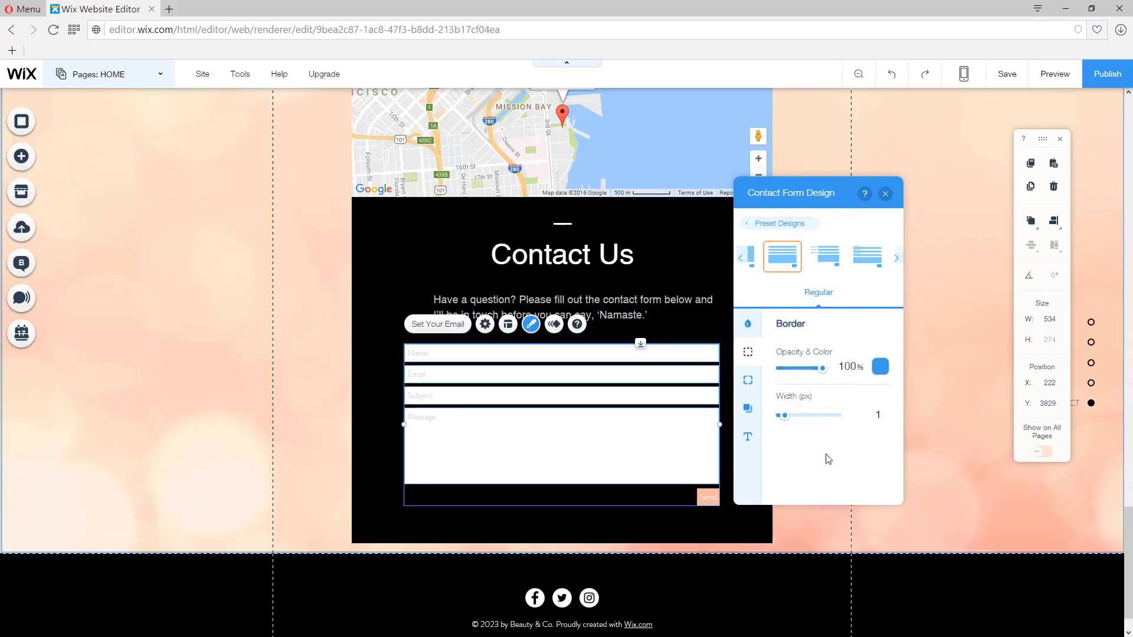
# Step: Set the form's button background to blue and lower the field background opacity to 0%
pyautogui.click(747, 323)
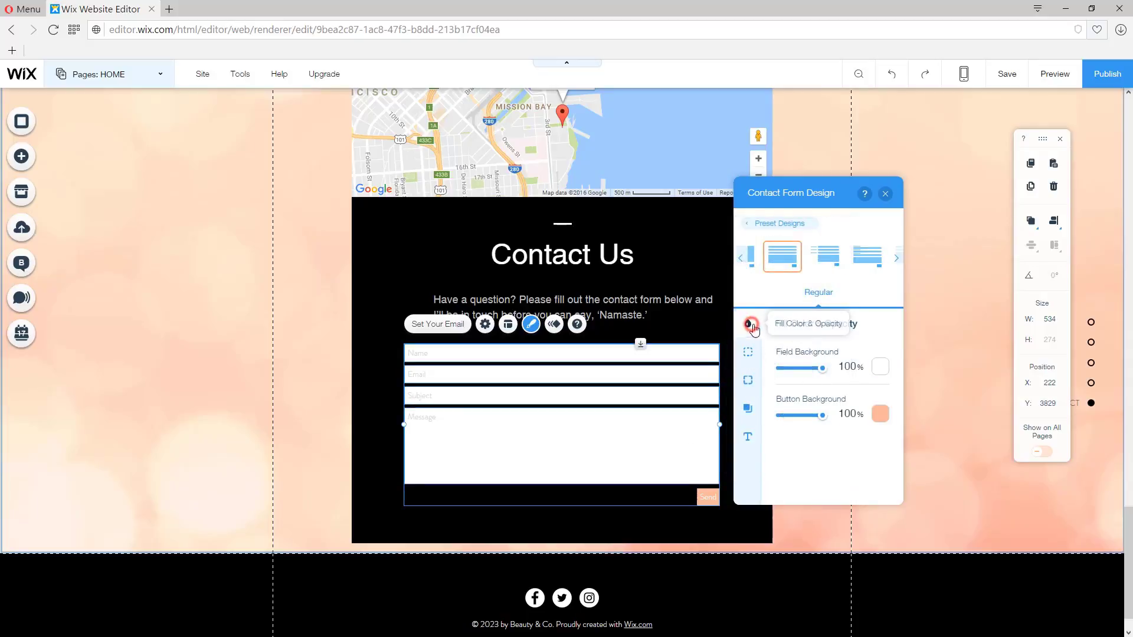
pyautogui.click(880, 416)
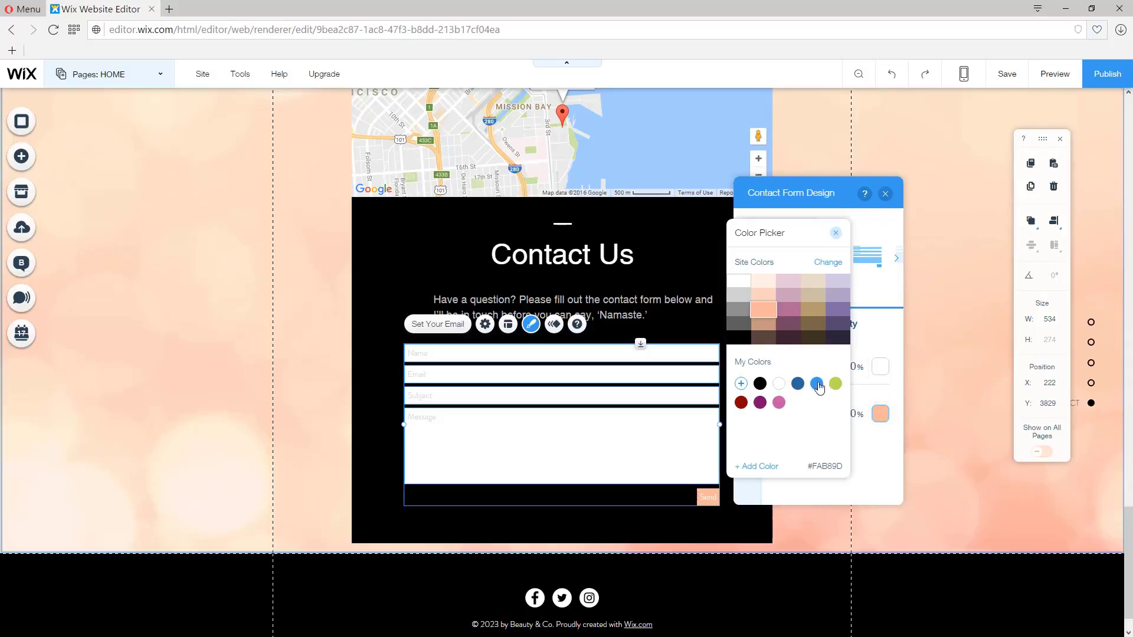
pyautogui.click(816, 384)
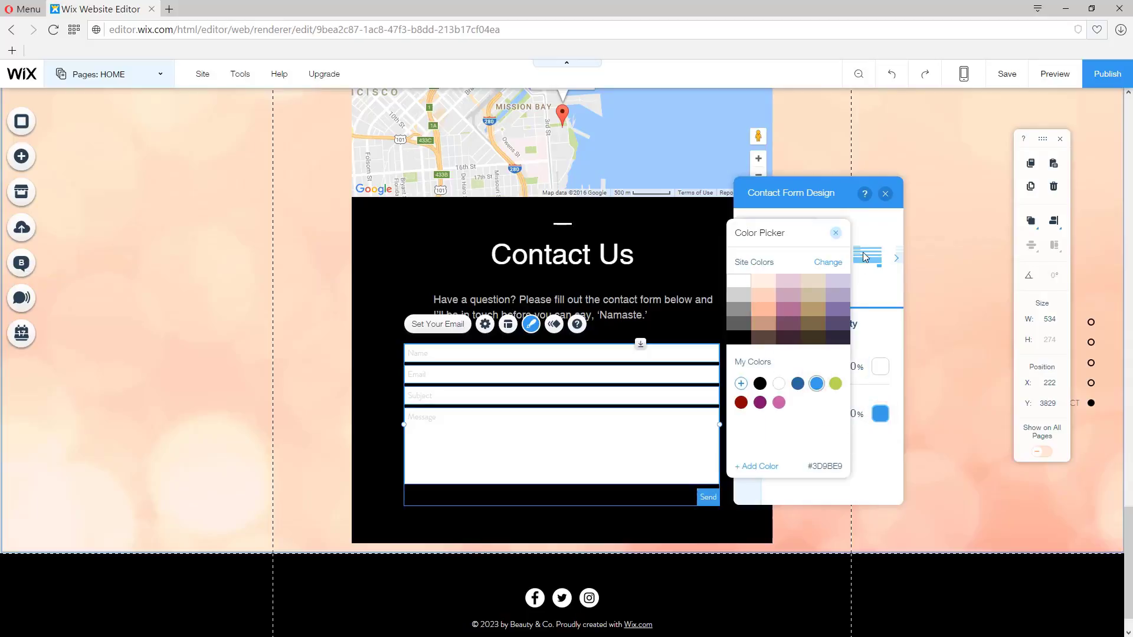
pyautogui.click(835, 233)
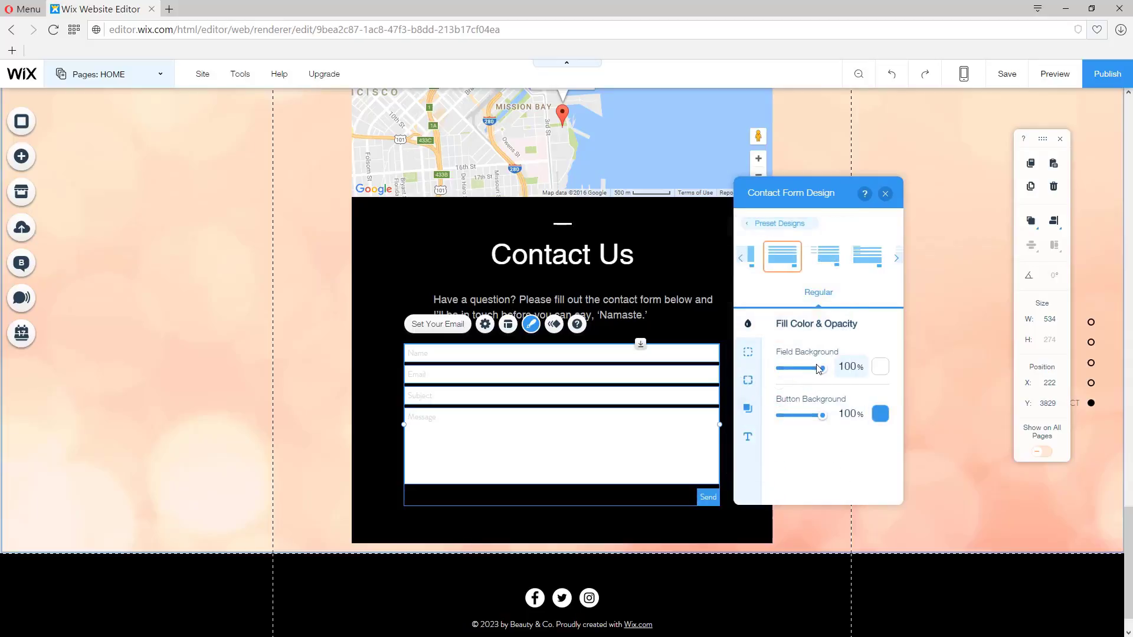
pyautogui.moveTo(802, 370); pyautogui.dragTo(741, 375)
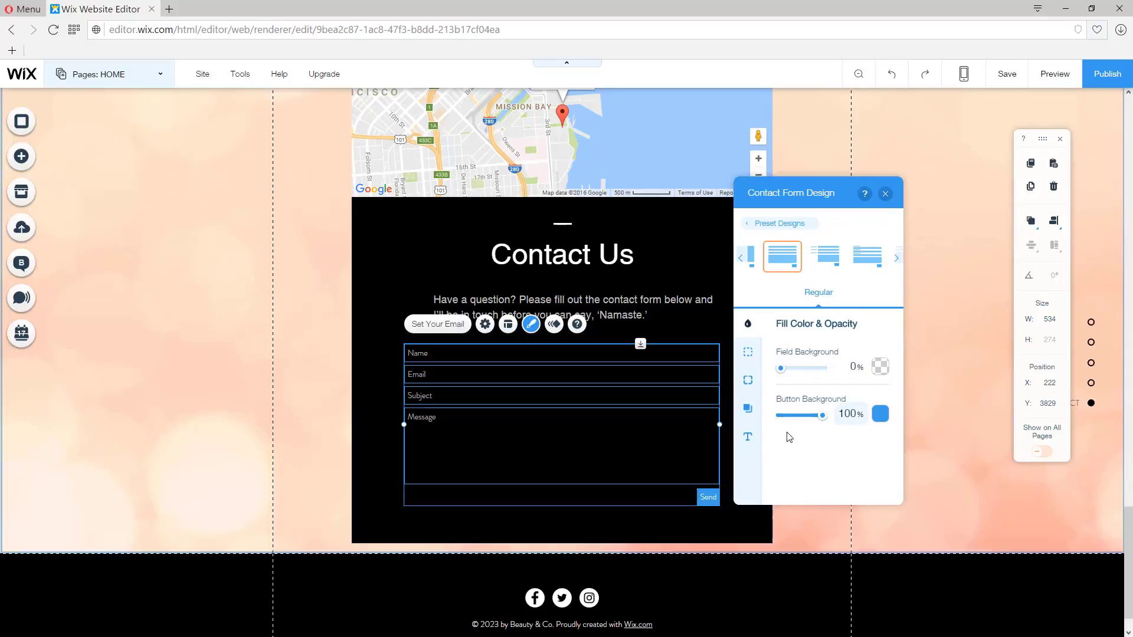
# Step: Change the form's field text font to DIN Next Light at size 16
pyautogui.click(749, 437)
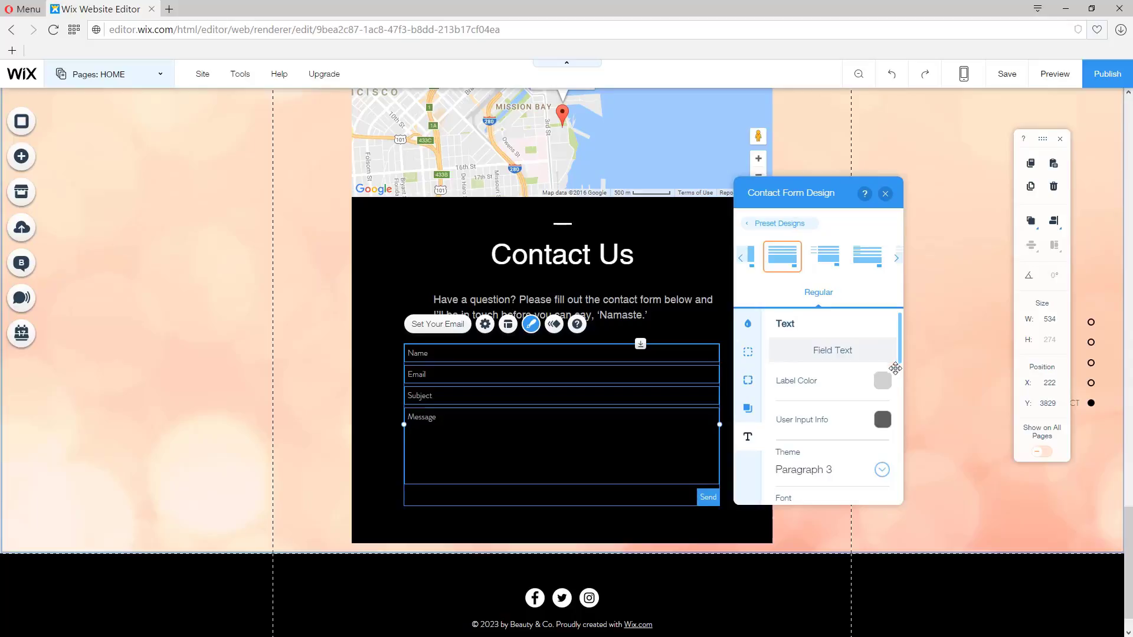
pyautogui.scroll(-2, 847, 422)
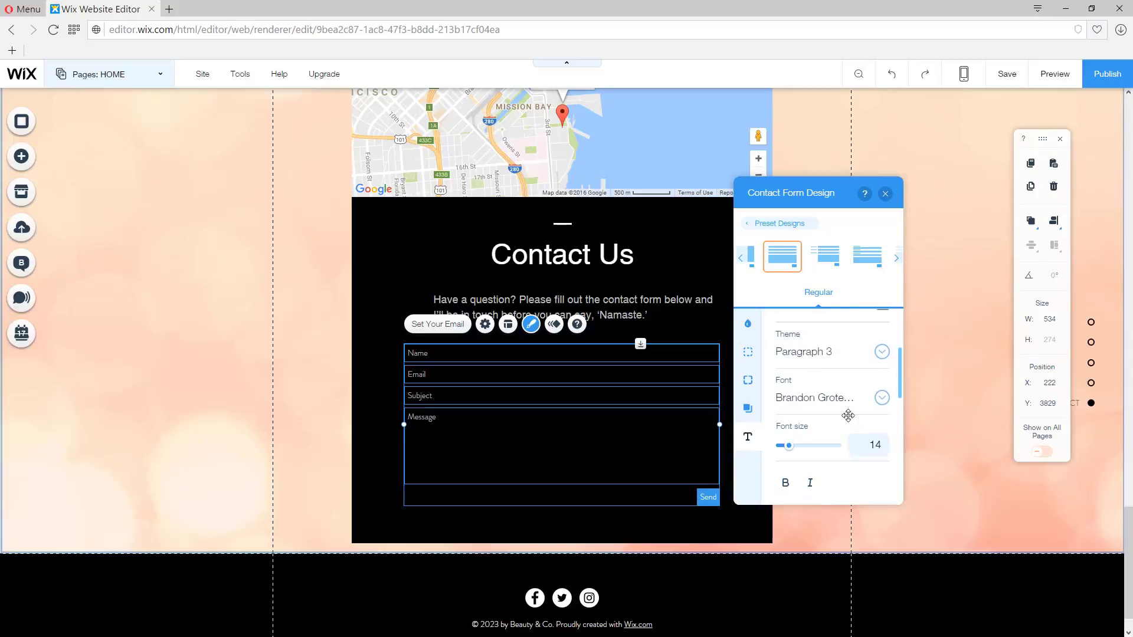
pyautogui.click(878, 399)
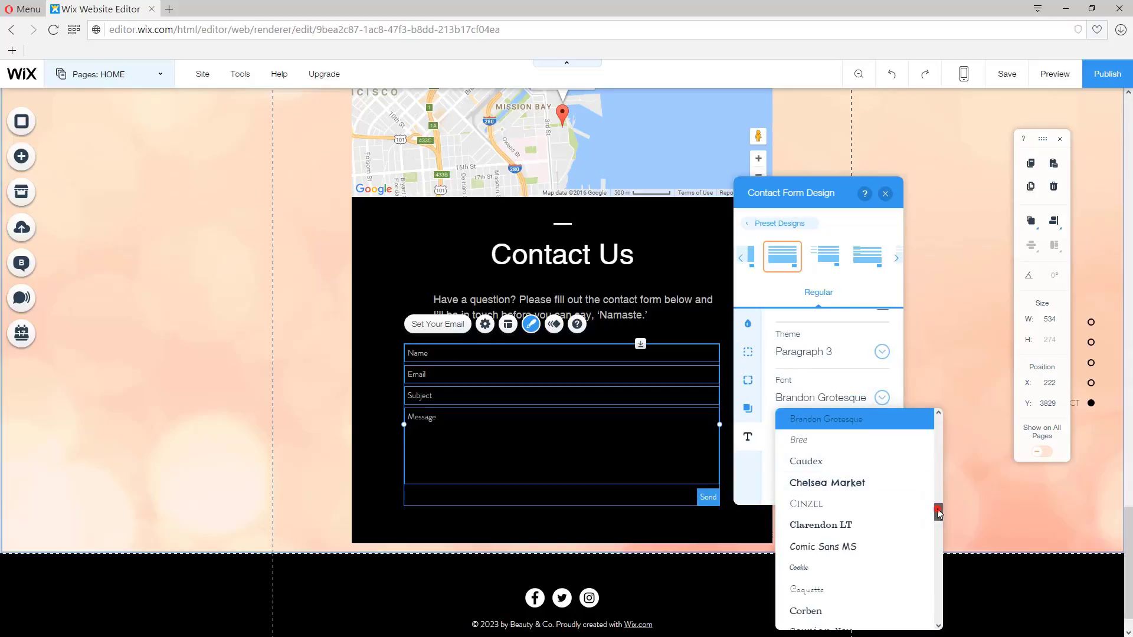
pyautogui.moveTo(939, 513); pyautogui.dragTo(936, 522)
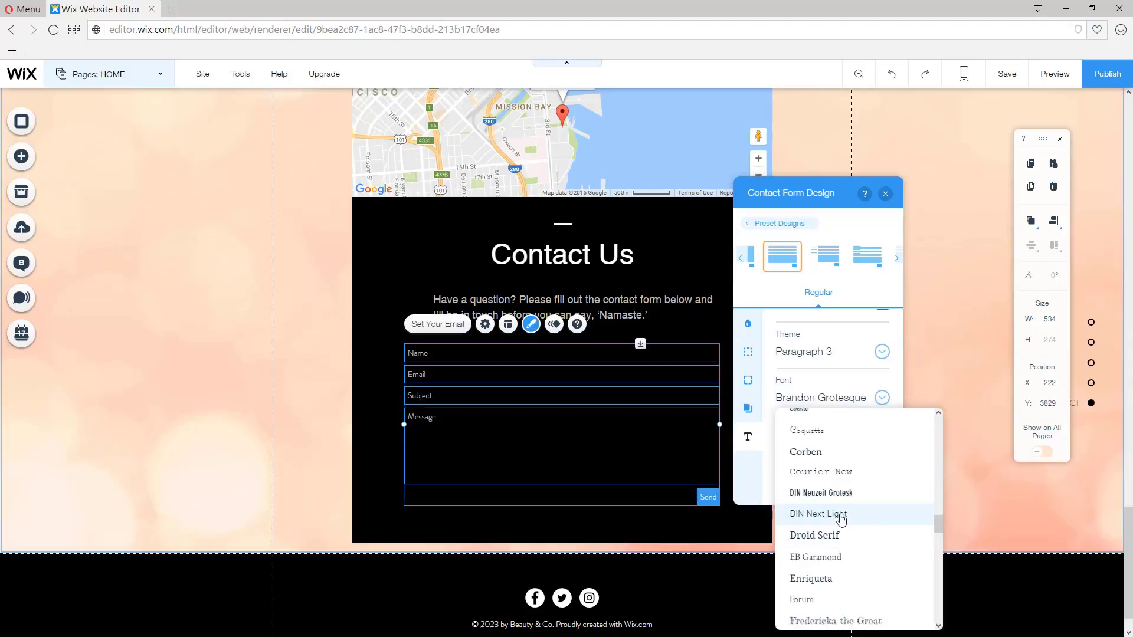
pyautogui.click(813, 515)
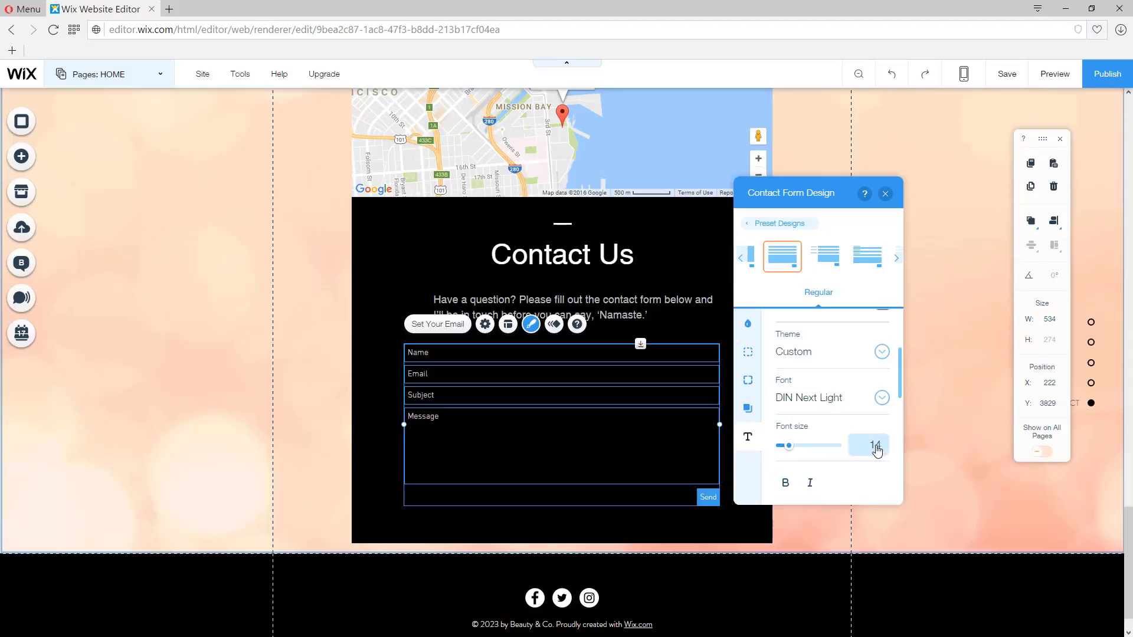
pyautogui.press('Return')
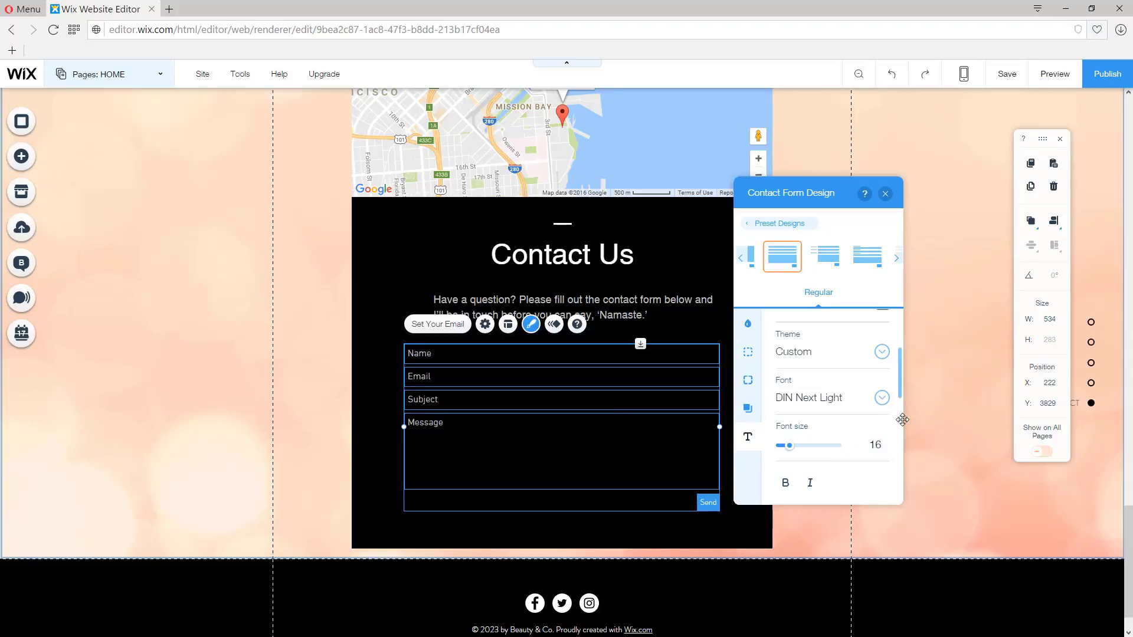
# Step: Add a custom red #F02222 and apply it as the form's error message colour
pyautogui.scroll(-3, 872, 435)
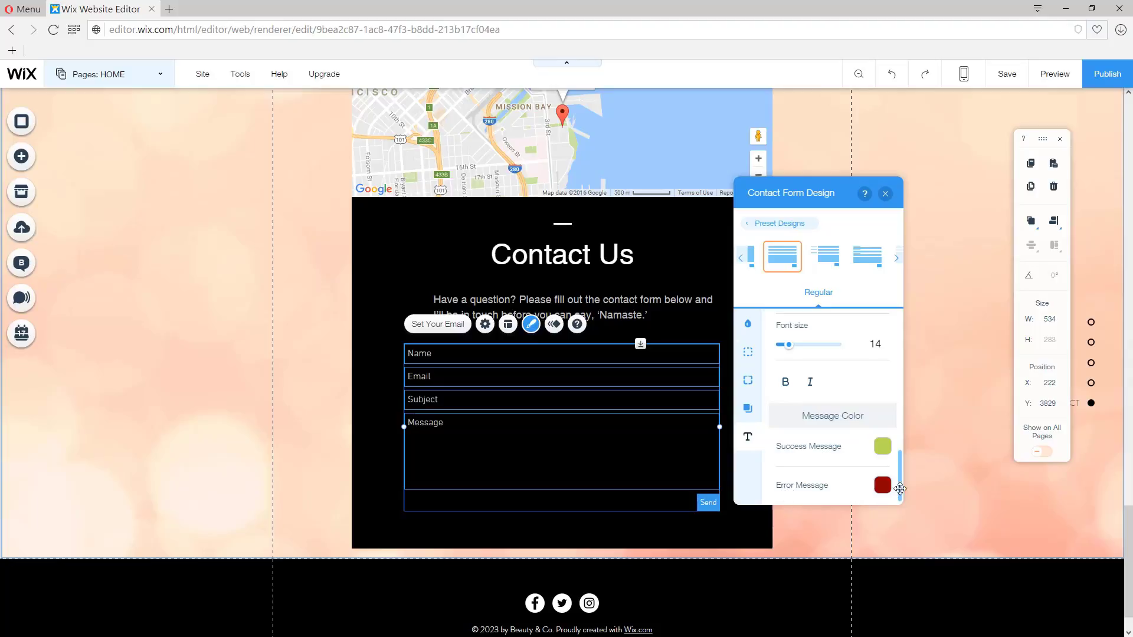
pyautogui.click(882, 485)
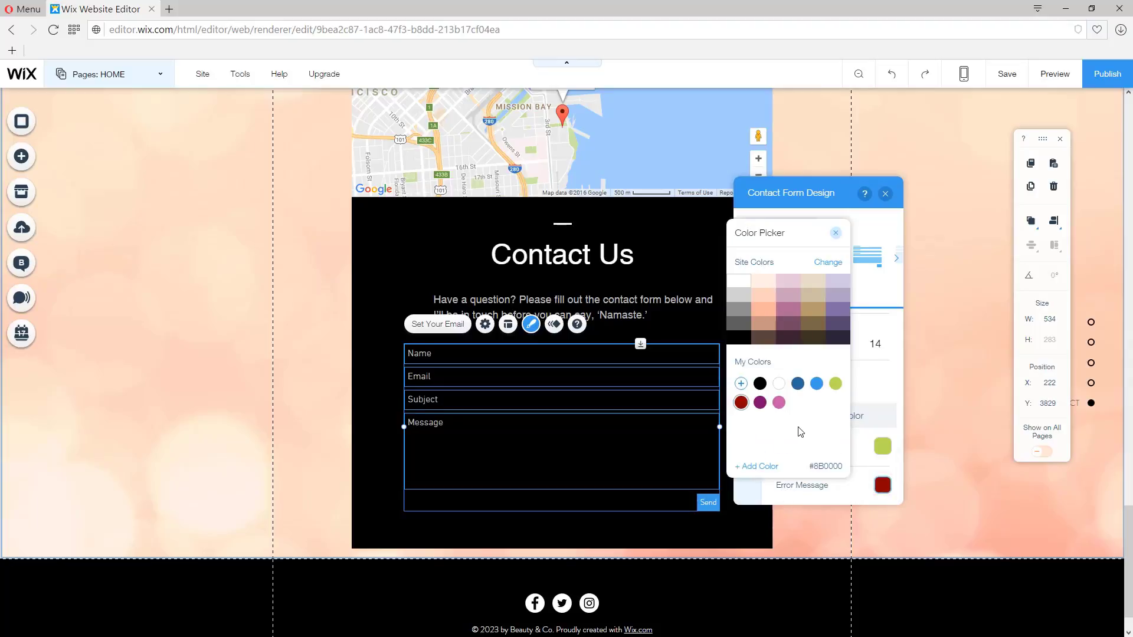
pyautogui.click(741, 384)
pyautogui.moveTo(868, 322); pyautogui.dragTo(856, 291)
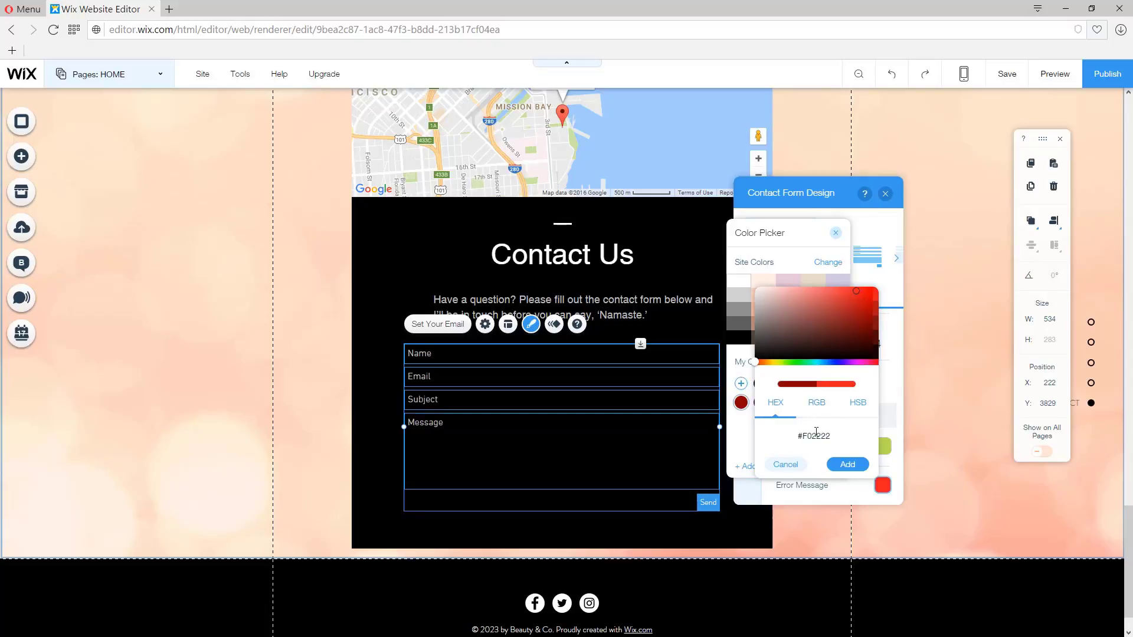
pyautogui.click(847, 465)
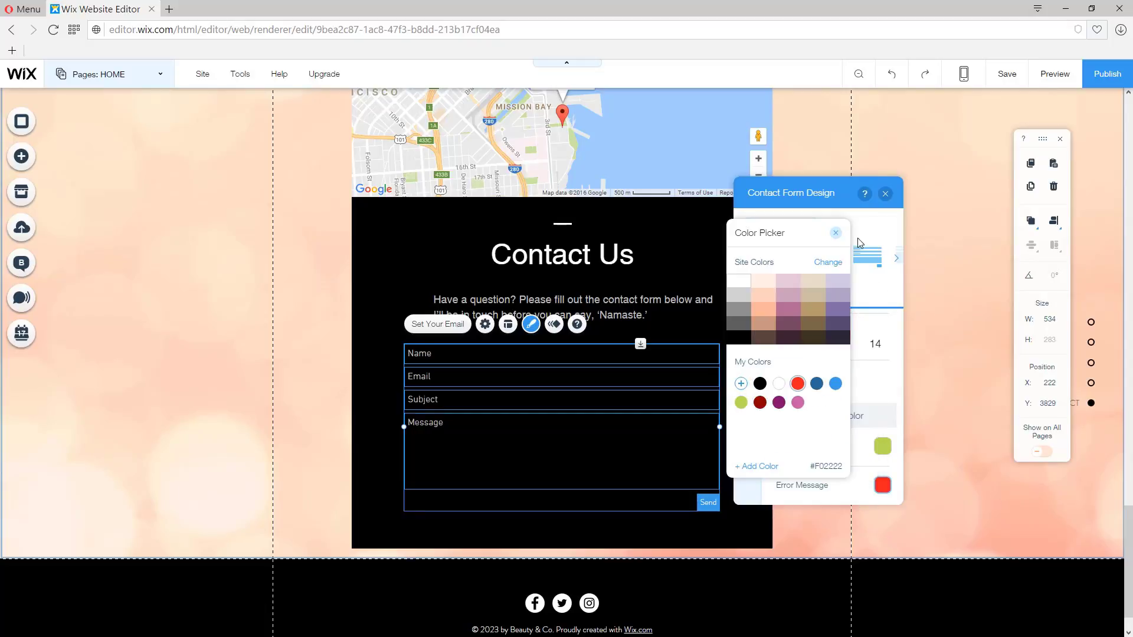
pyautogui.click(839, 234)
# Step: Try the other preset form designs, return to the first one, and close the design panel
pyautogui.scroll(3, 855, 419)
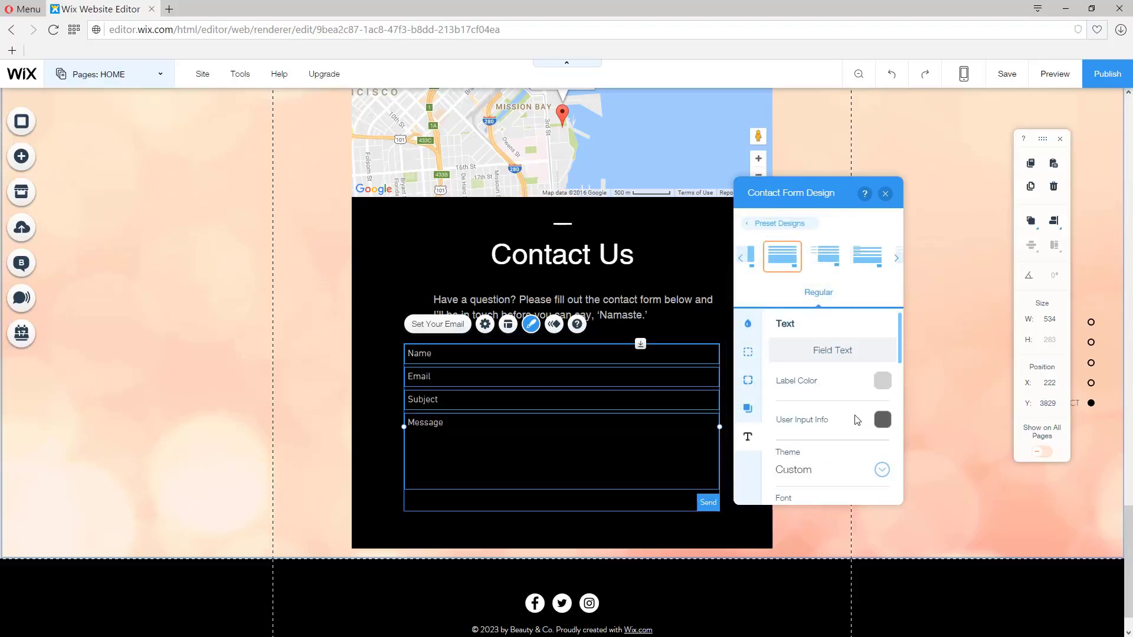
pyautogui.click(827, 260)
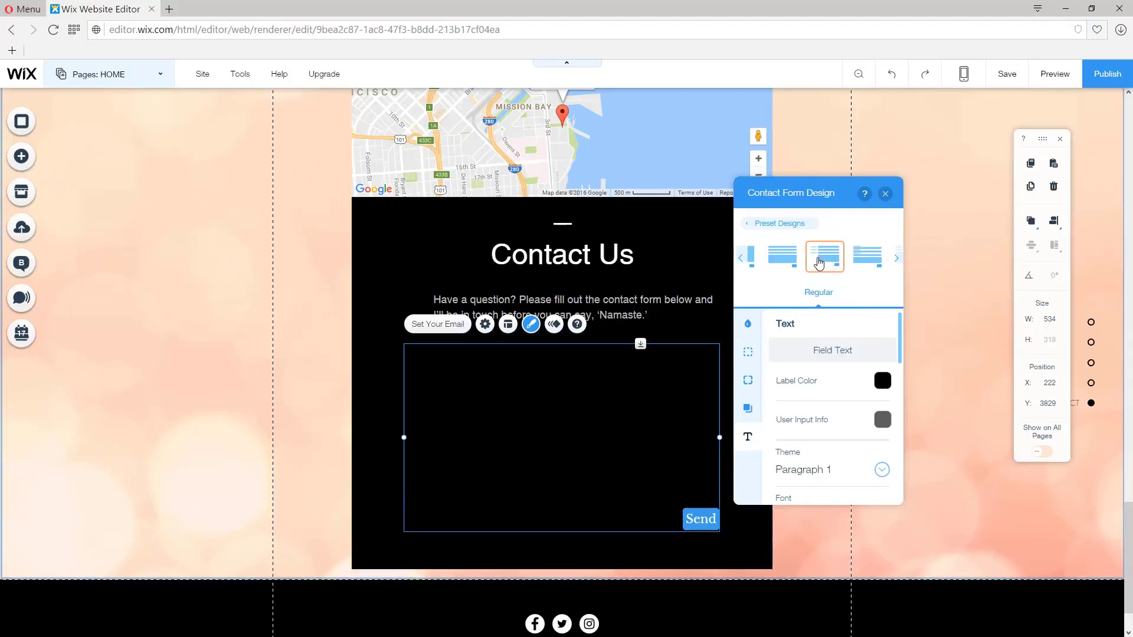
pyautogui.click(866, 258)
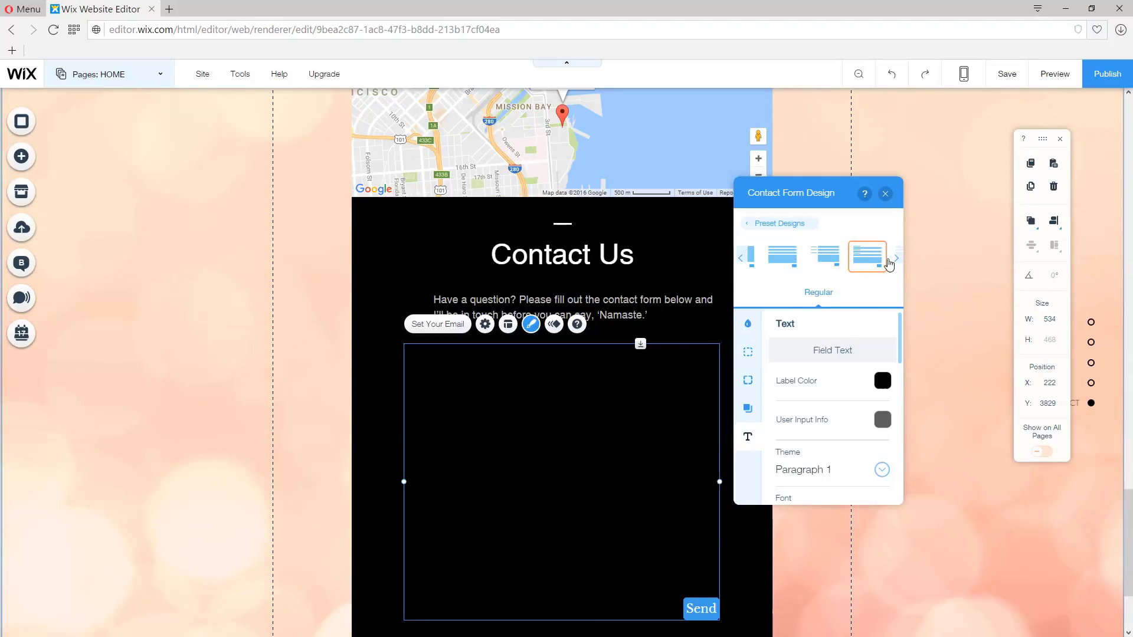
pyautogui.click(783, 256)
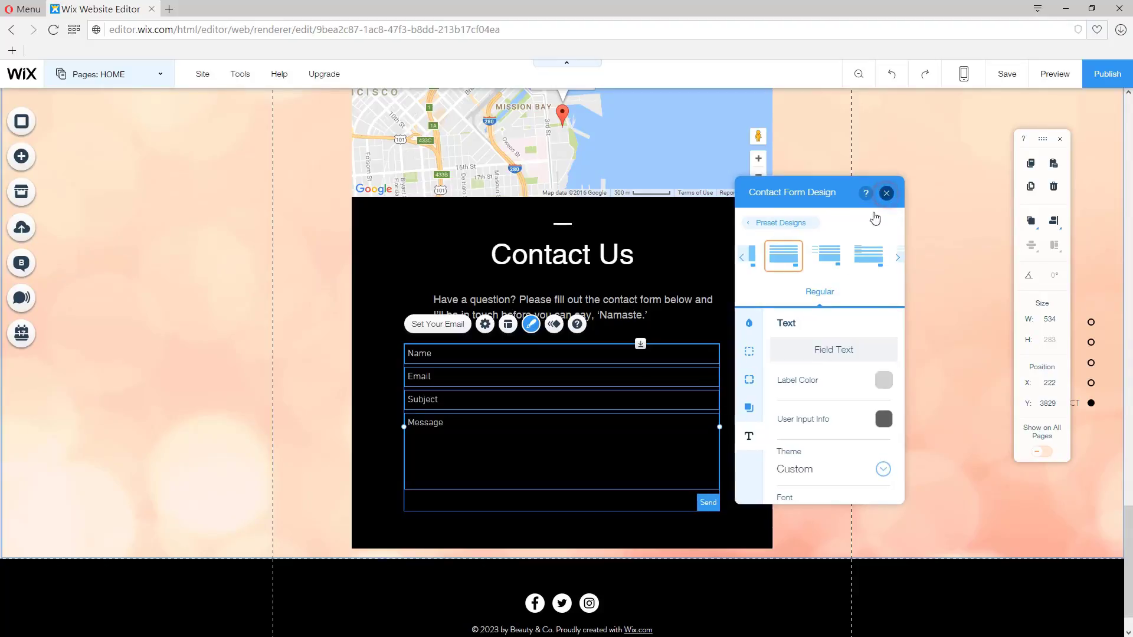
pyautogui.click(886, 193)
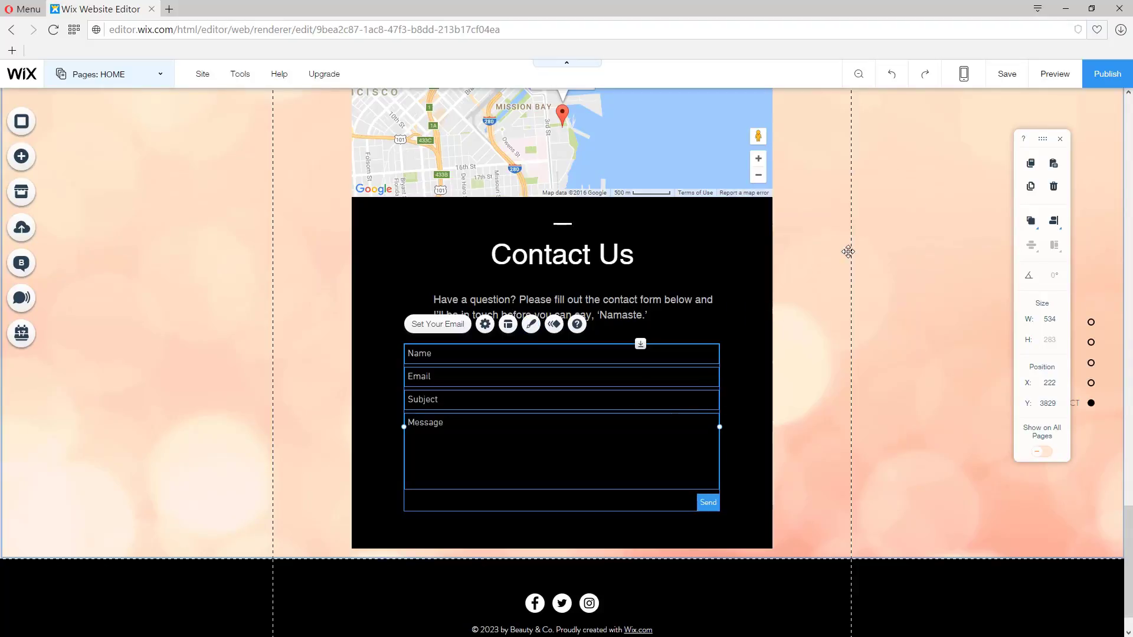
# Step: Change the contact strip's background to the image of a person meditating at sunset
pyautogui.click(818, 481)
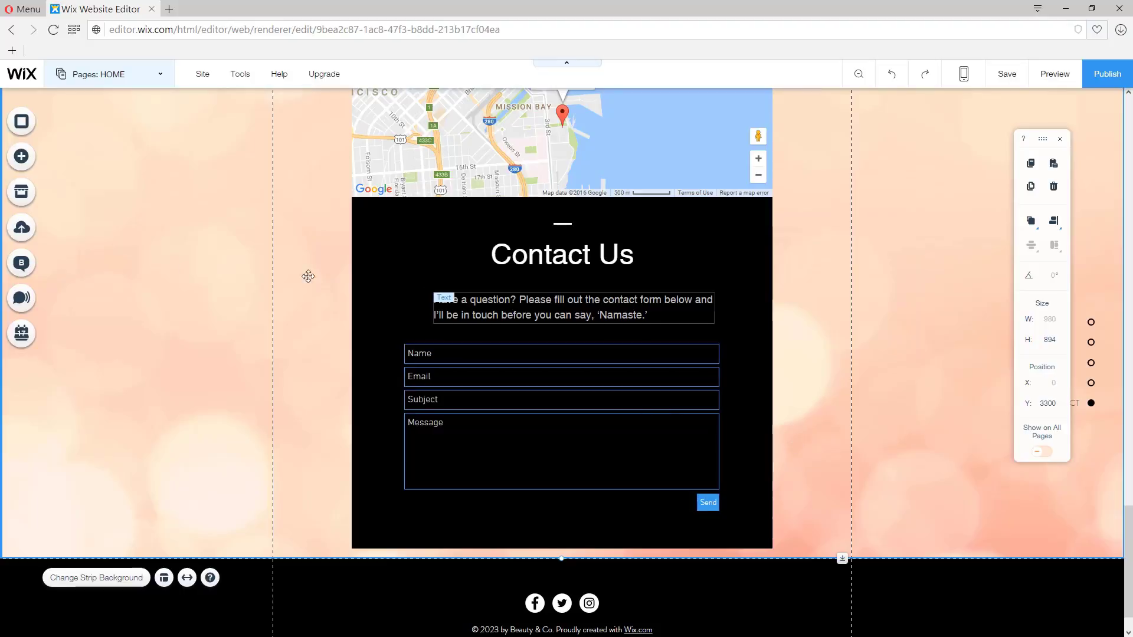
pyautogui.scroll(2, 110, 261)
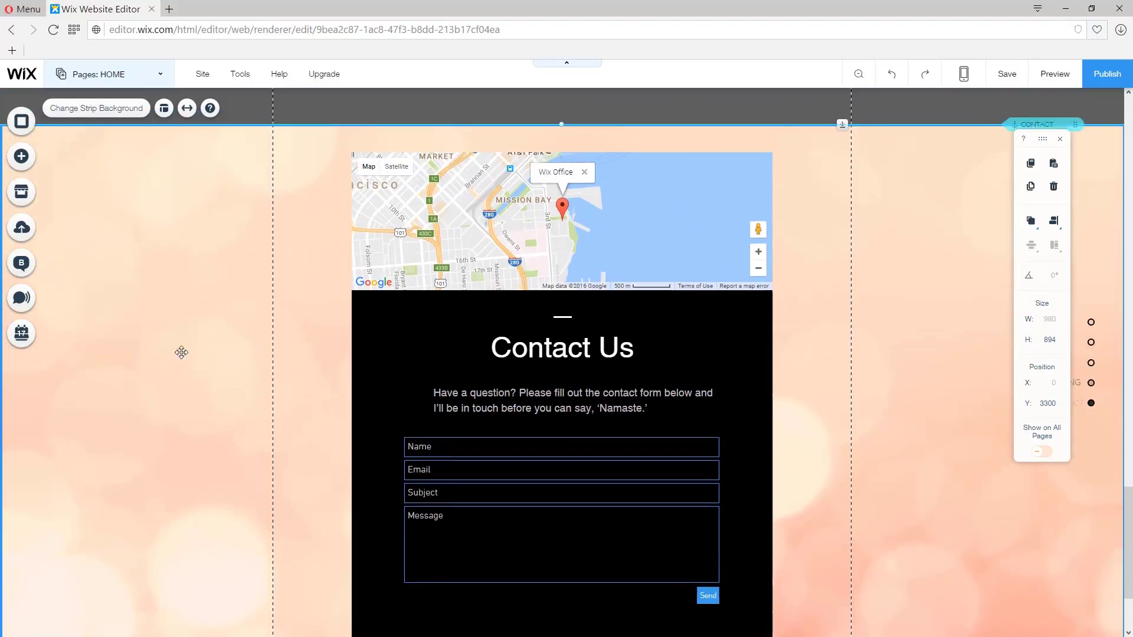
pyautogui.click(70, 112)
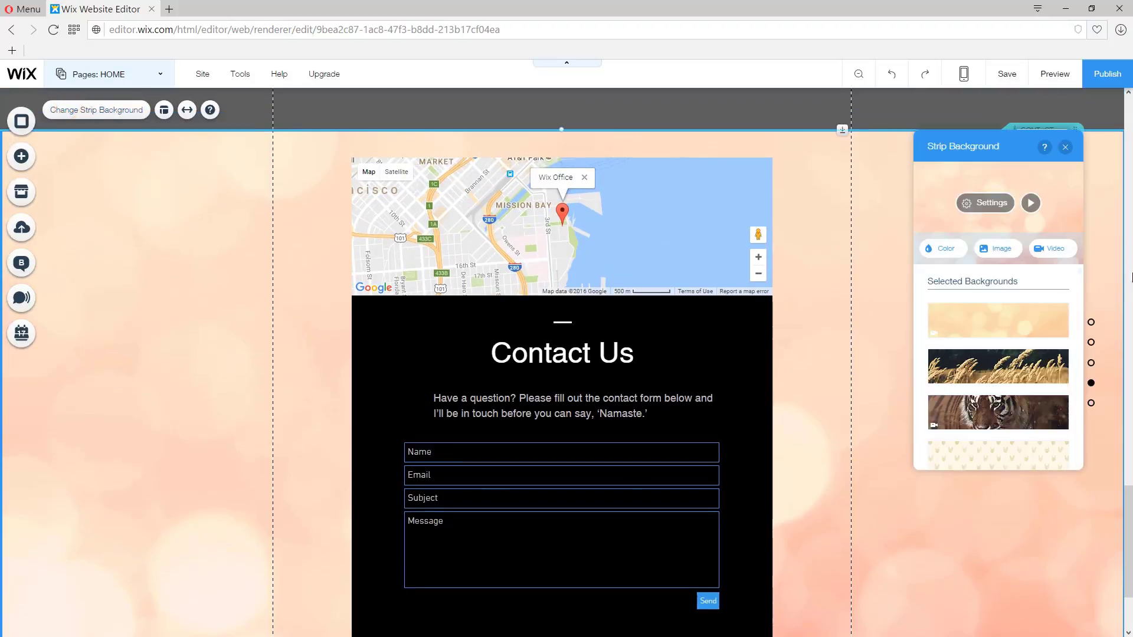
pyautogui.click(1001, 249)
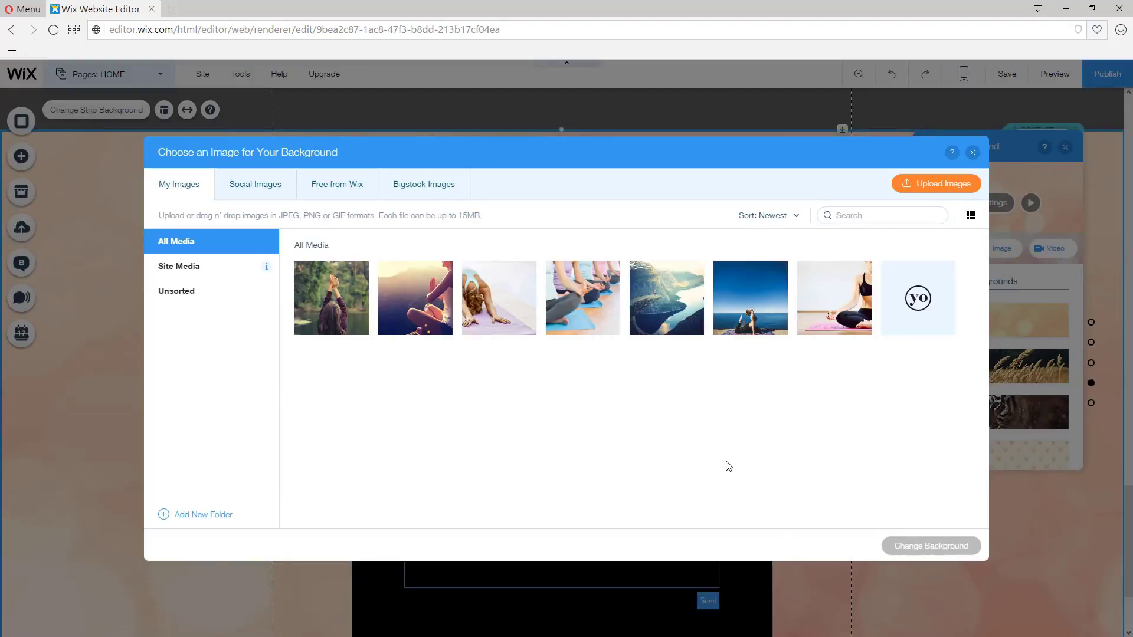
pyautogui.click(417, 295)
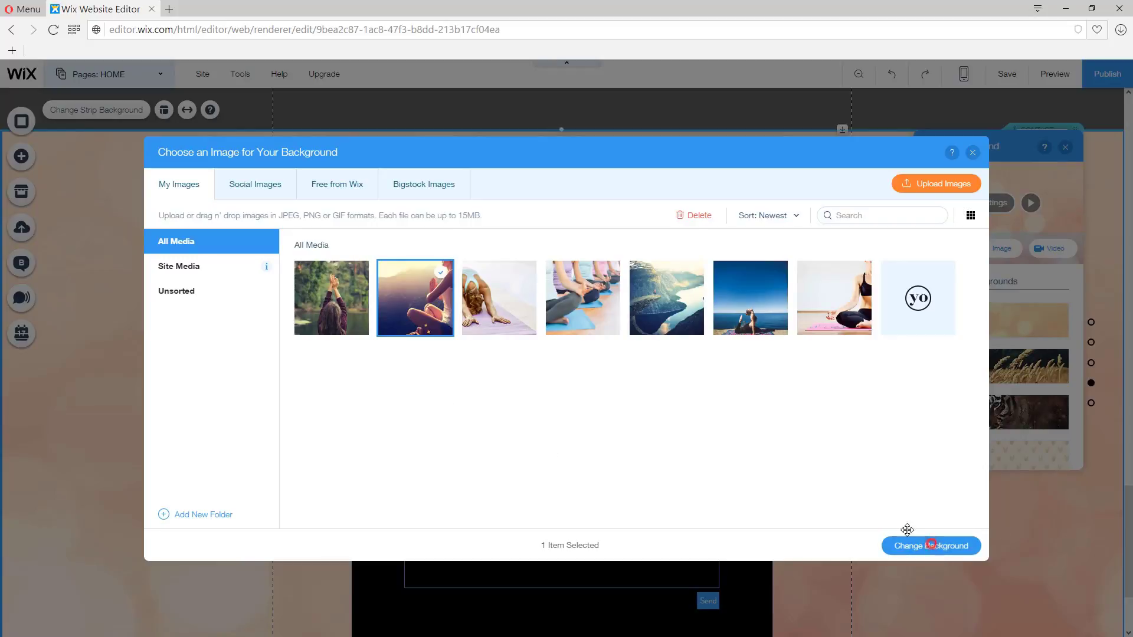
pyautogui.click(929, 544)
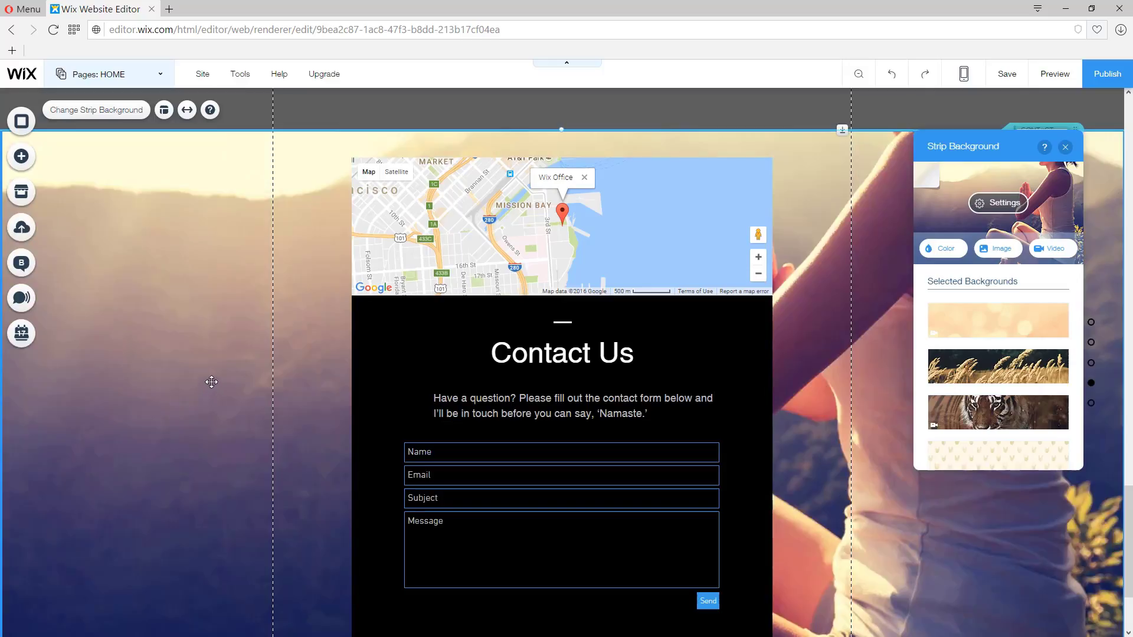
# Step: Delete the social icons bar from the footer
pyautogui.scroll(-3, 195, 390)
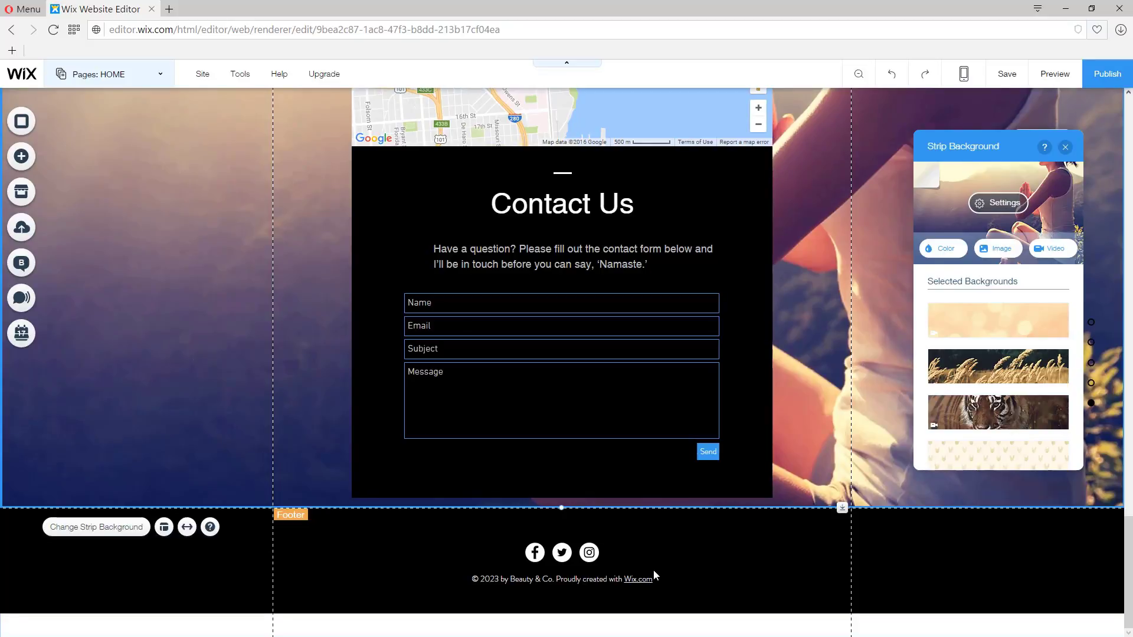
pyautogui.click(587, 554)
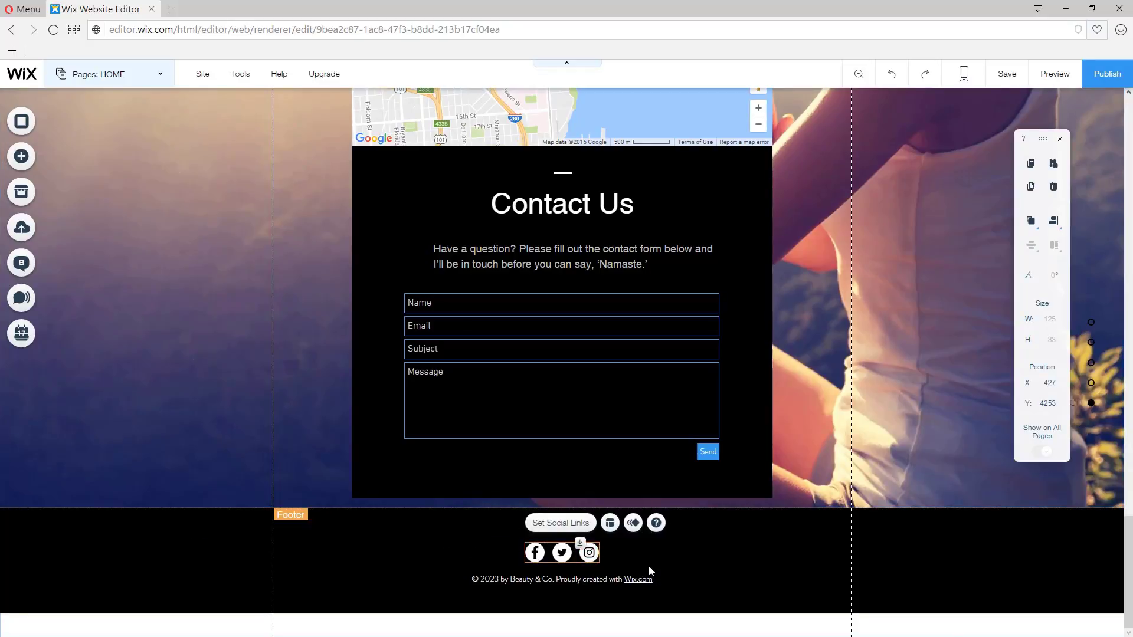
pyautogui.press('Delete')
pyautogui.click(581, 549)
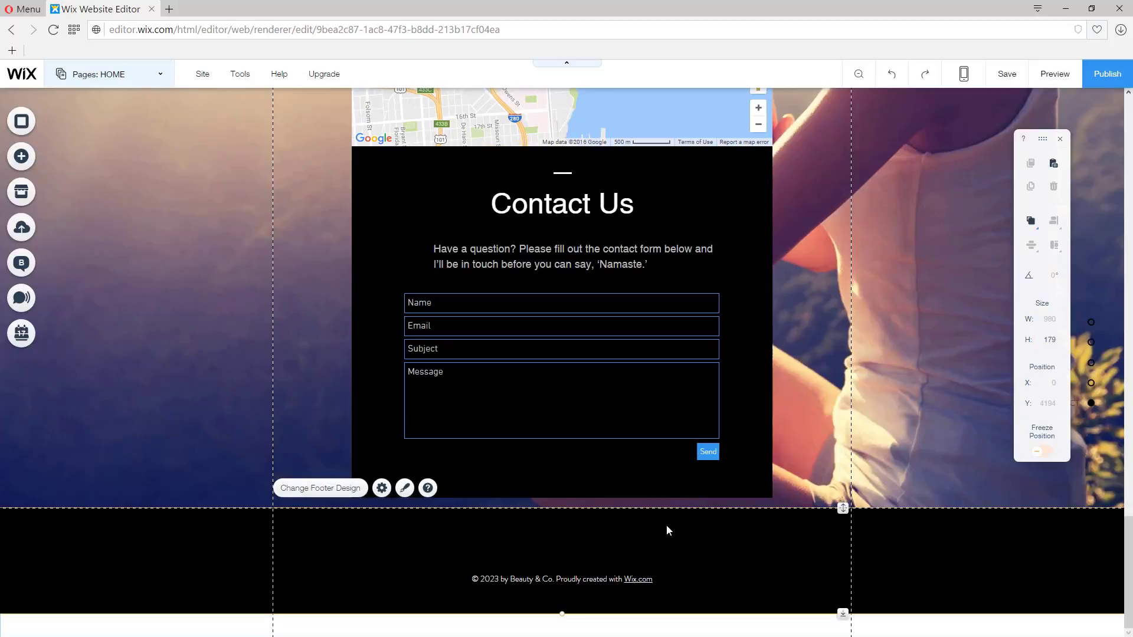
pyautogui.moveTo(843, 509)
pyautogui.mouseDown()
pyautogui.moveTo(845, 533)
pyautogui.moveTo(846, 505)
pyautogui.mouseUp()
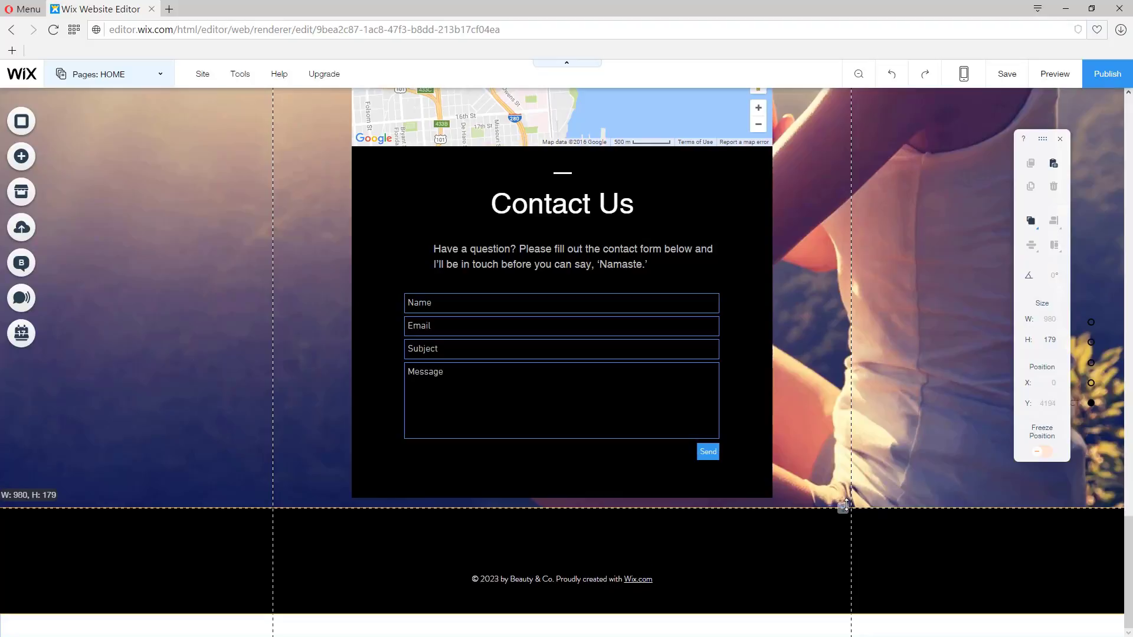
# Step: Move the copyright text up to the top of the footer and shrink the footer to about 54 px tall
pyautogui.click(590, 579)
pyautogui.moveTo(607, 569); pyautogui.dragTo(611, 515)
pyautogui.click(918, 575)
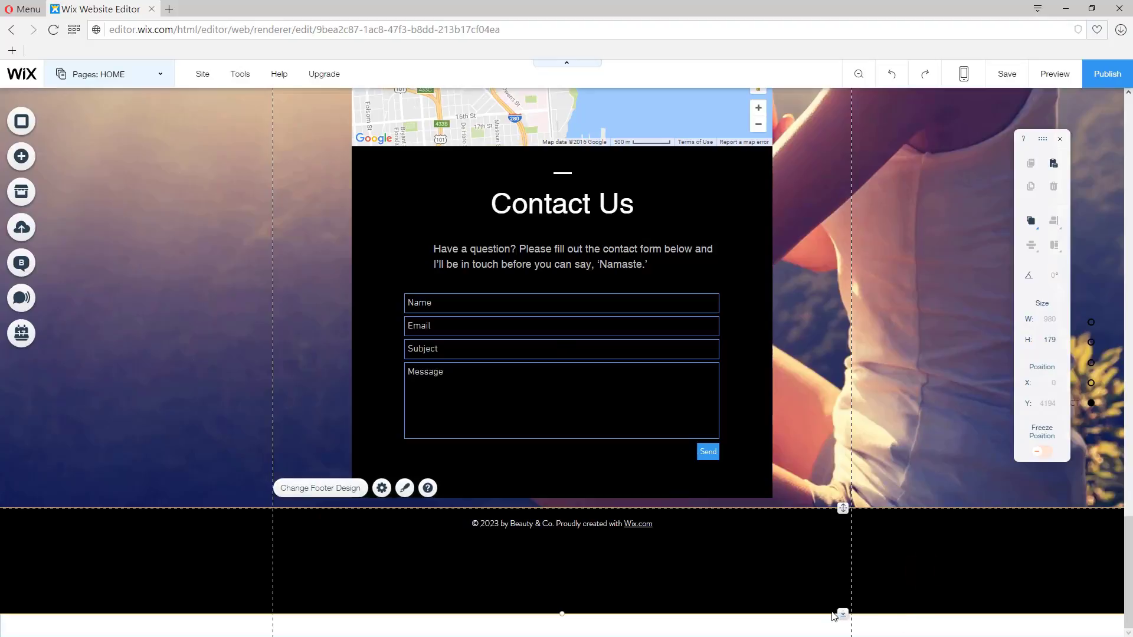
pyautogui.moveTo(841, 614); pyautogui.dragTo(842, 614)
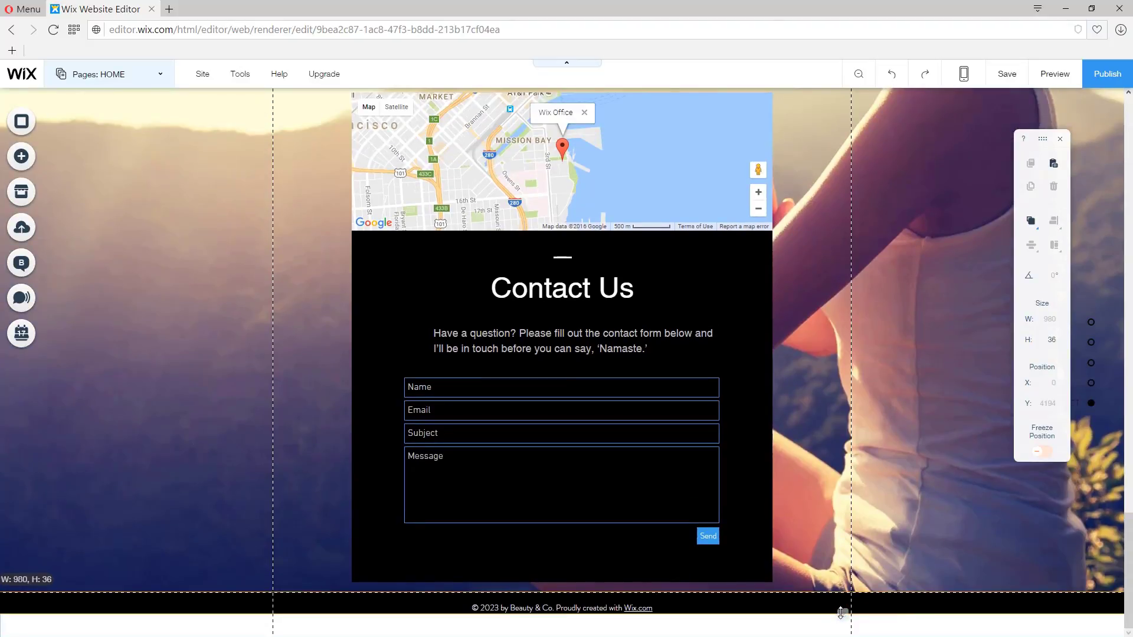
pyautogui.moveTo(841, 614); pyautogui.dragTo(842, 624)
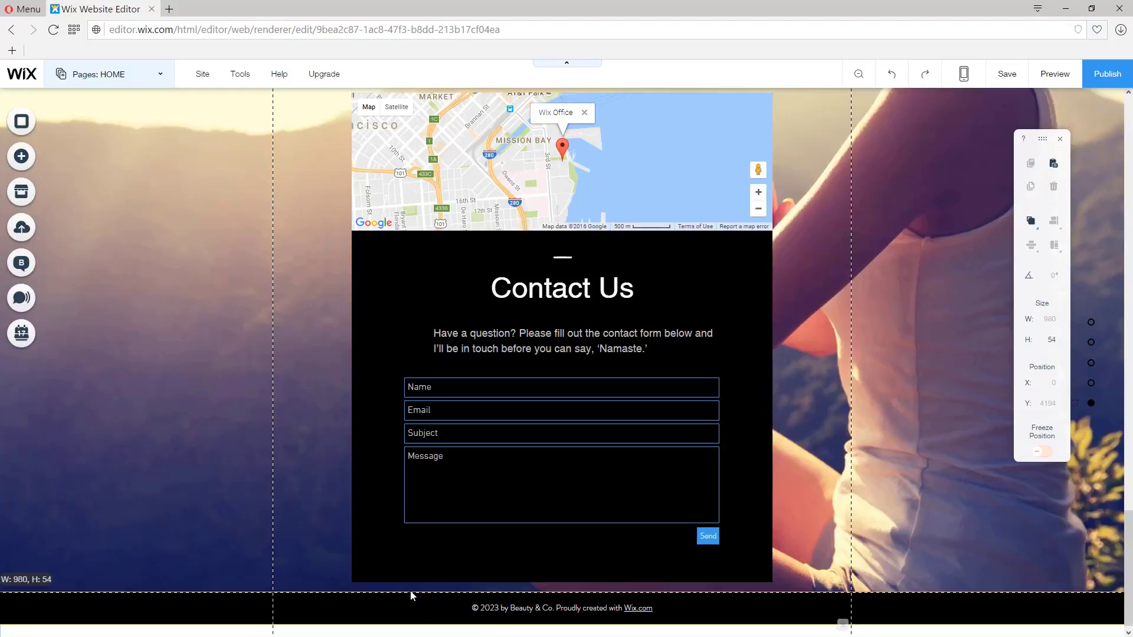
# Step: Align the footer text to the centre of the footer
pyautogui.click(512, 608)
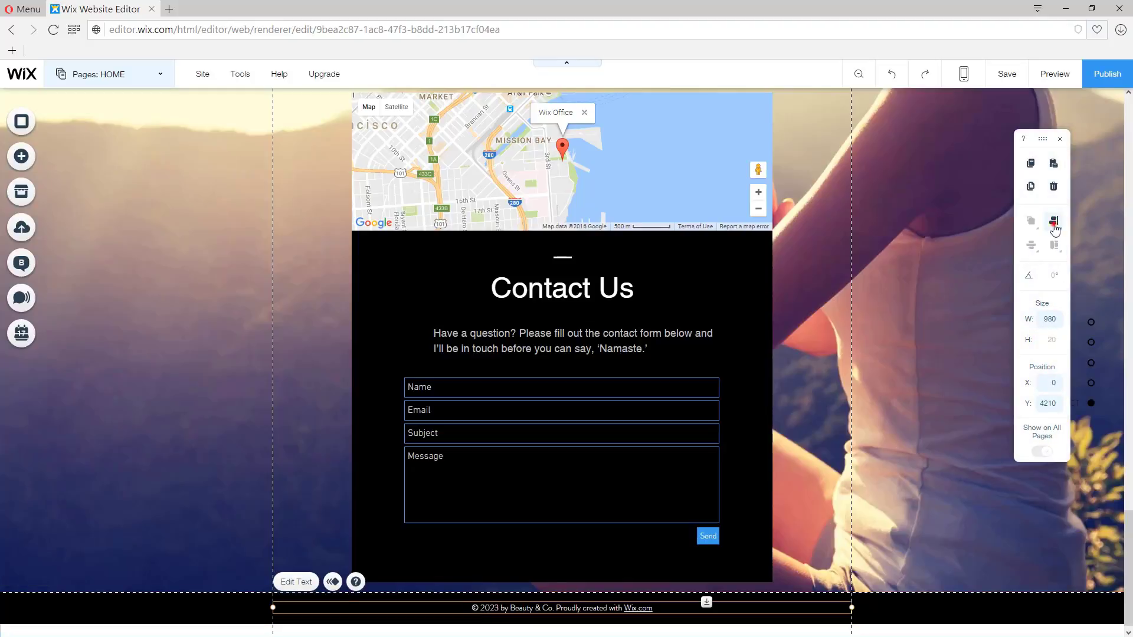
pyautogui.moveTo(1054, 229)
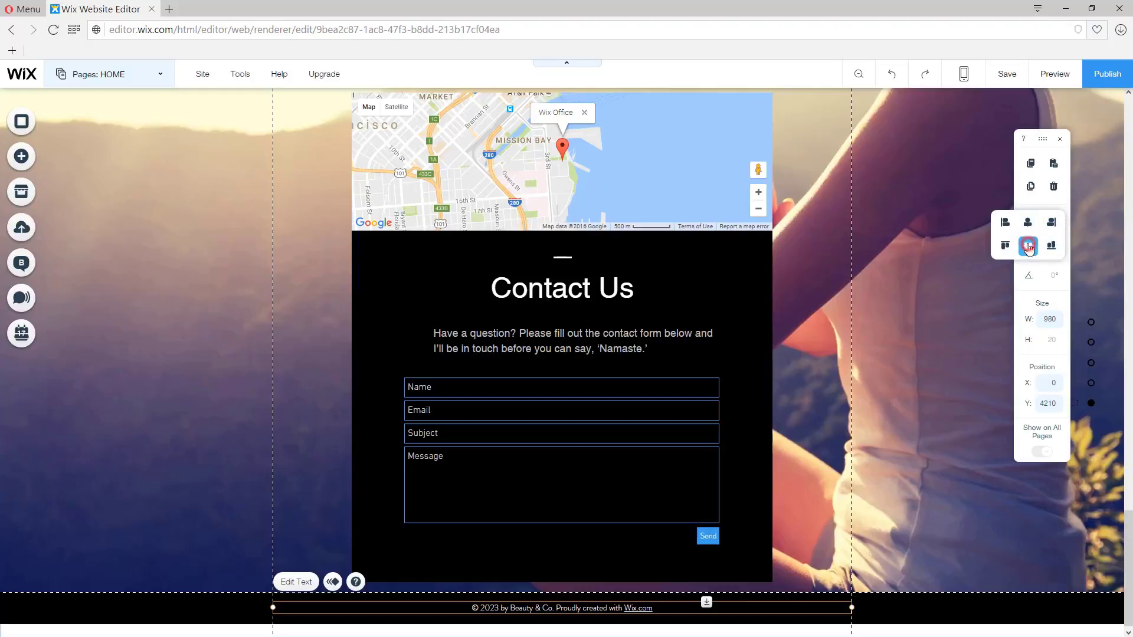
pyautogui.click(1028, 248)
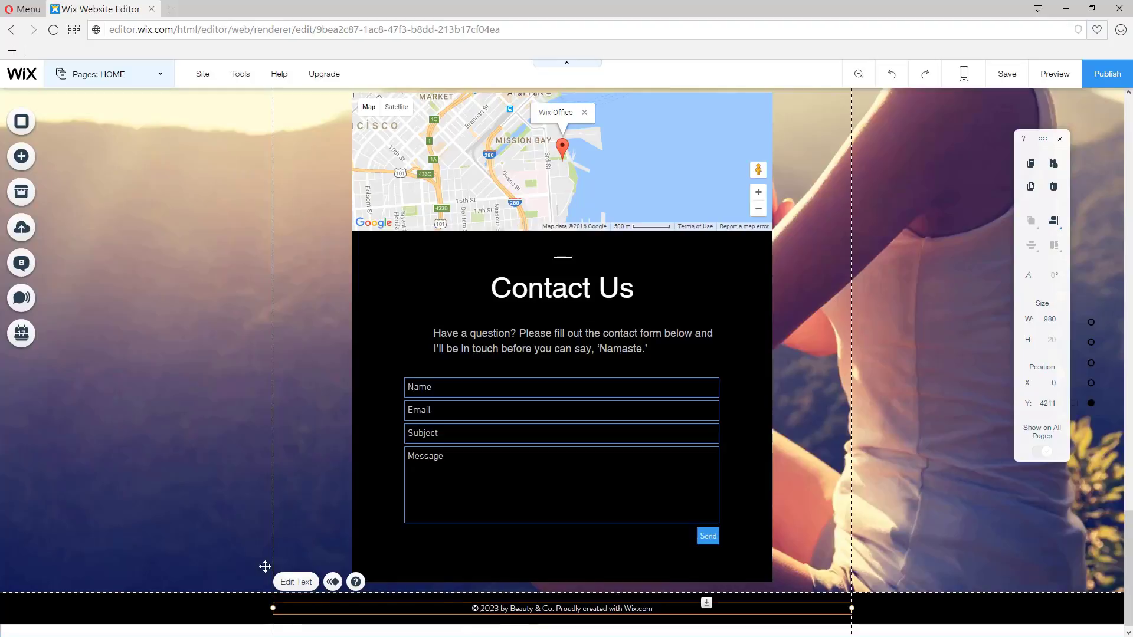
# Step: Replace the footer text with "All Rights Reserved to Yoga Pro"
pyautogui.click(296, 582)
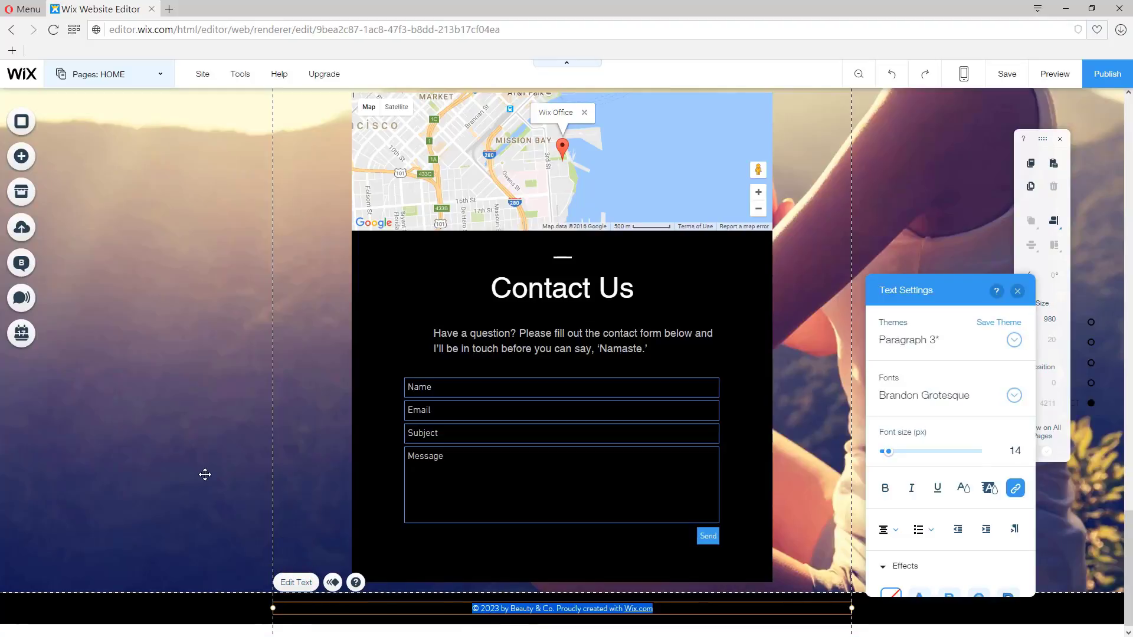
pyautogui.write('All')
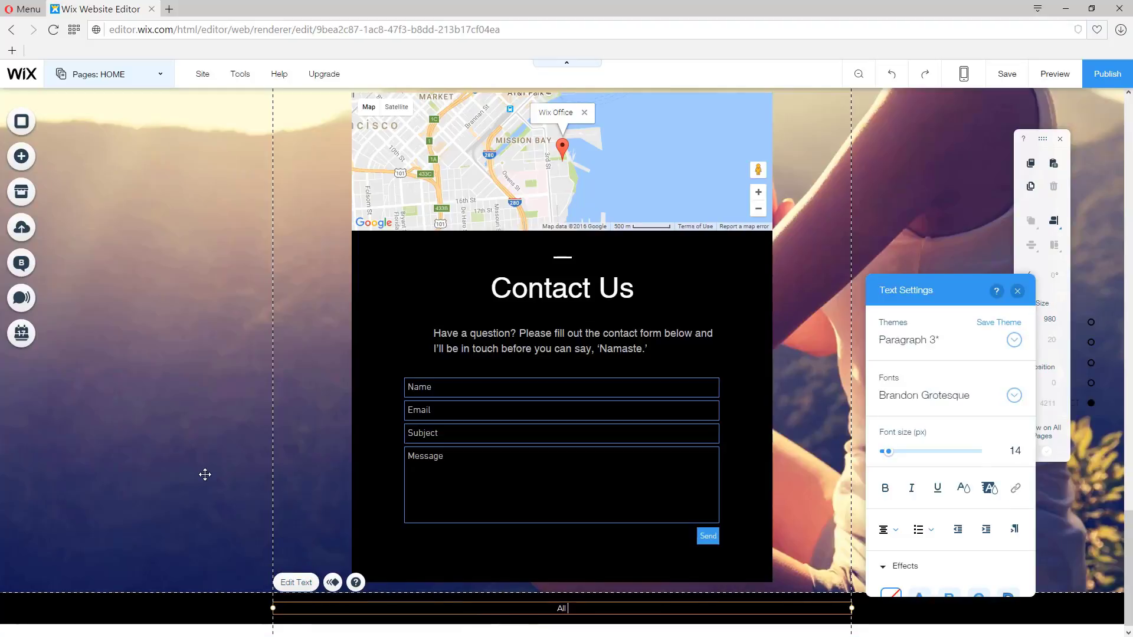
pyautogui.write(' Rights REserved')
pyautogui.click(570, 608)
pyautogui.press('BackSpace')
pyautogui.write('ed to Yoga Pro')
pyautogui.click(163, 548)
pyautogui.click(796, 431)
pyautogui.scroll(7, 826, 466)
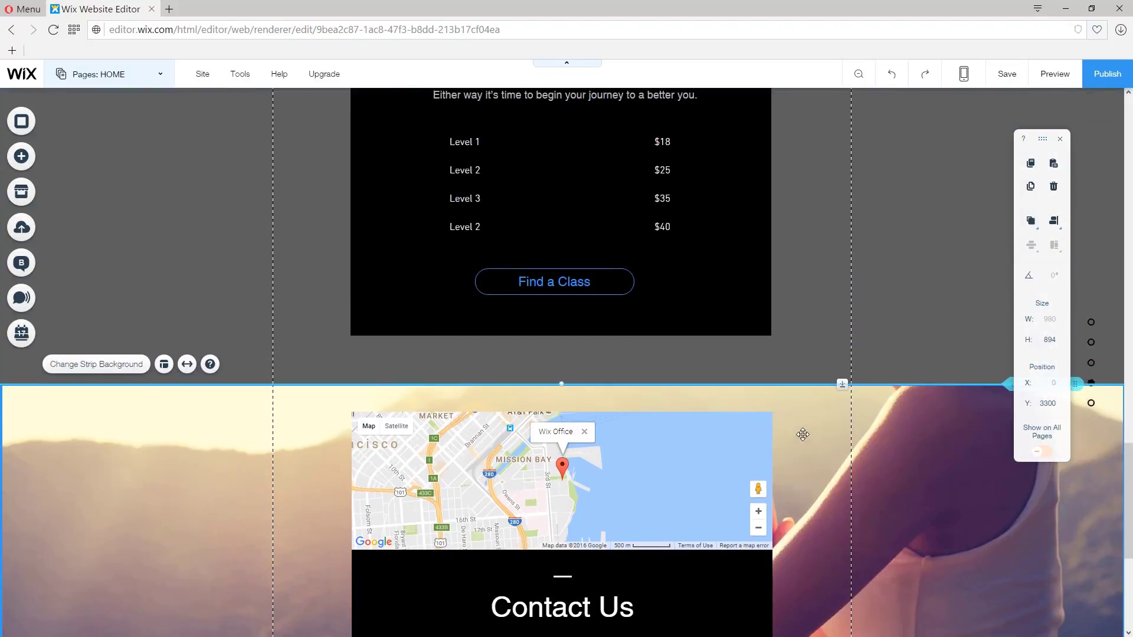
pyautogui.scroll(-6, 858, 503)
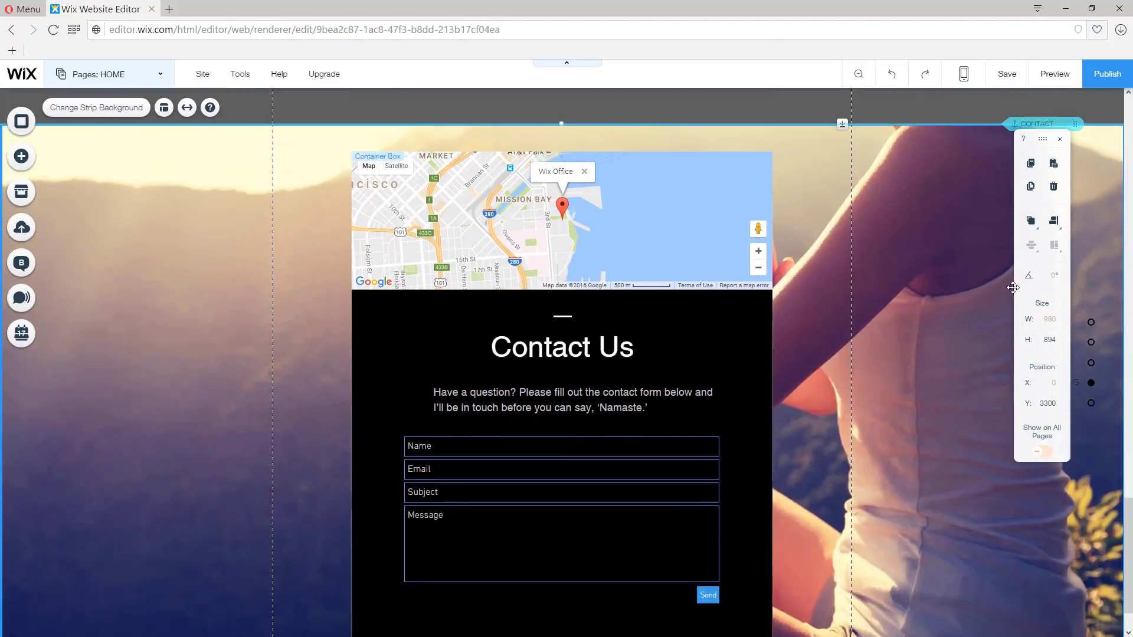